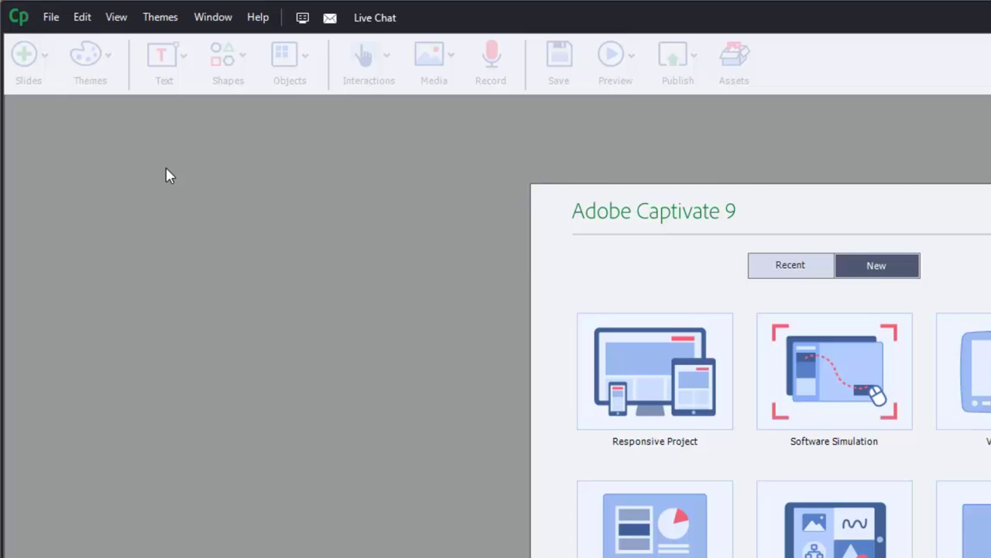
Choose File > Record a New > Video Demo, then pick the Video Demo project type.
left_click(57, 18)
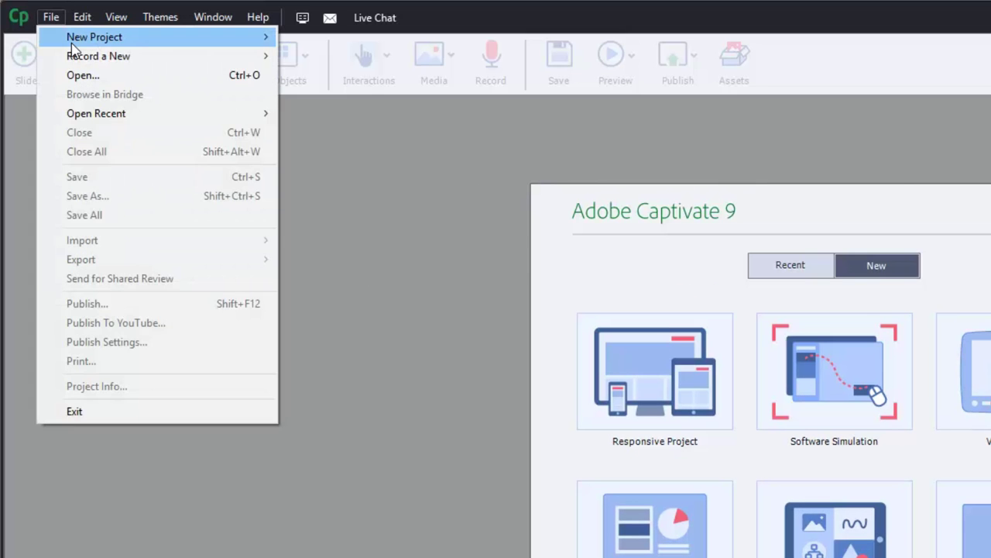
mouse_move(71, 45)
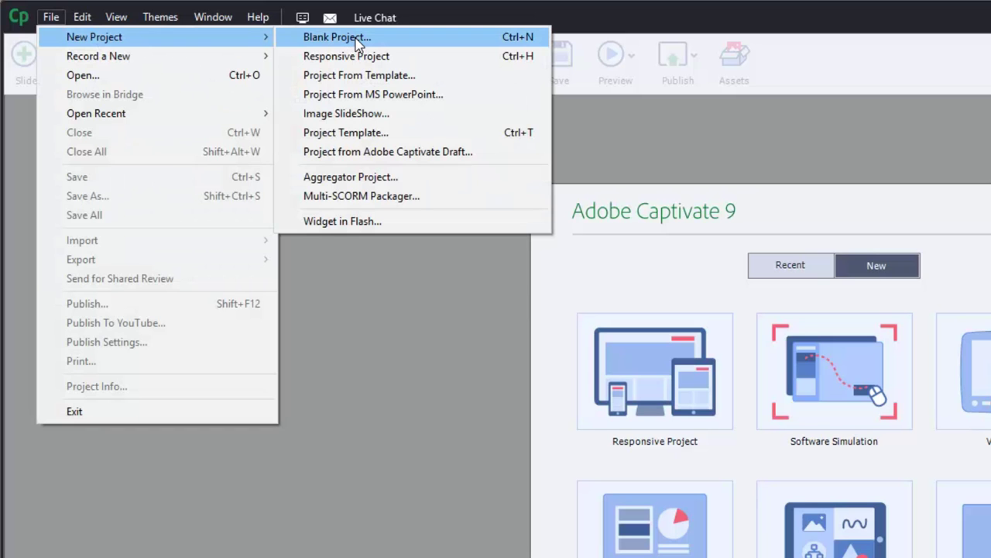
mouse_move(221, 57)
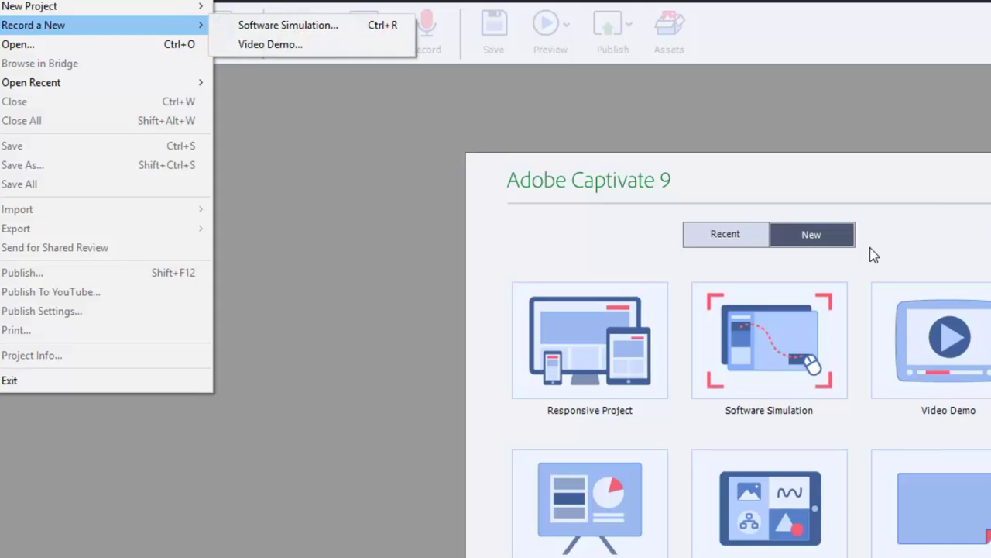
left_click(935, 285)
left_click(691, 222)
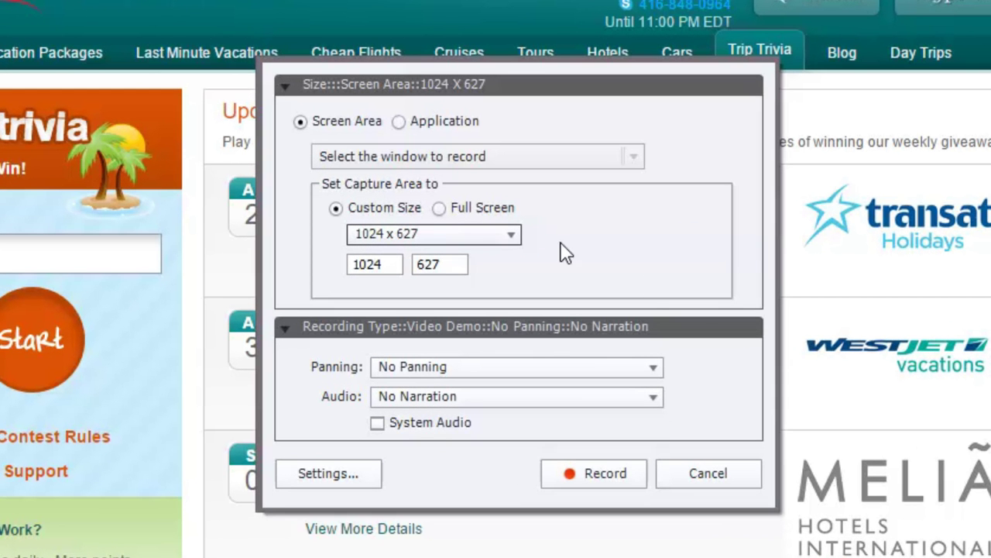
Set the capture target to the Trip Trivia Chrome application window at 1212 x 760.
mouse_move(242, 54)
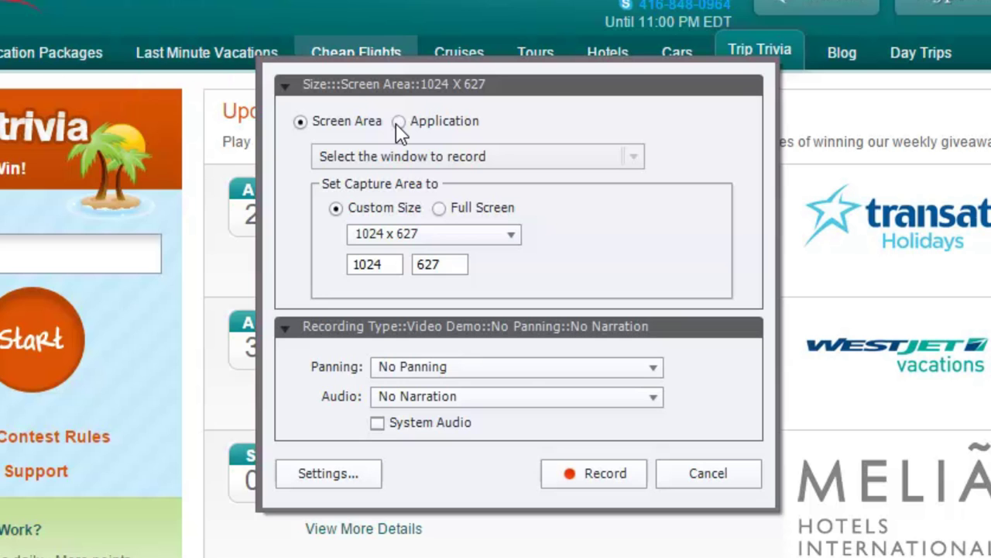
left_click(398, 122)
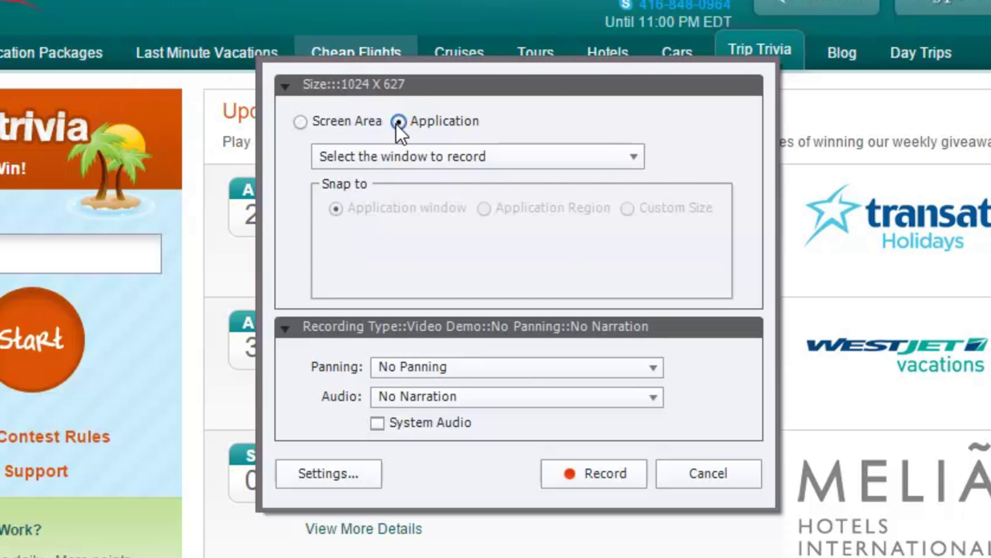
left_click(402, 151)
left_click(403, 205)
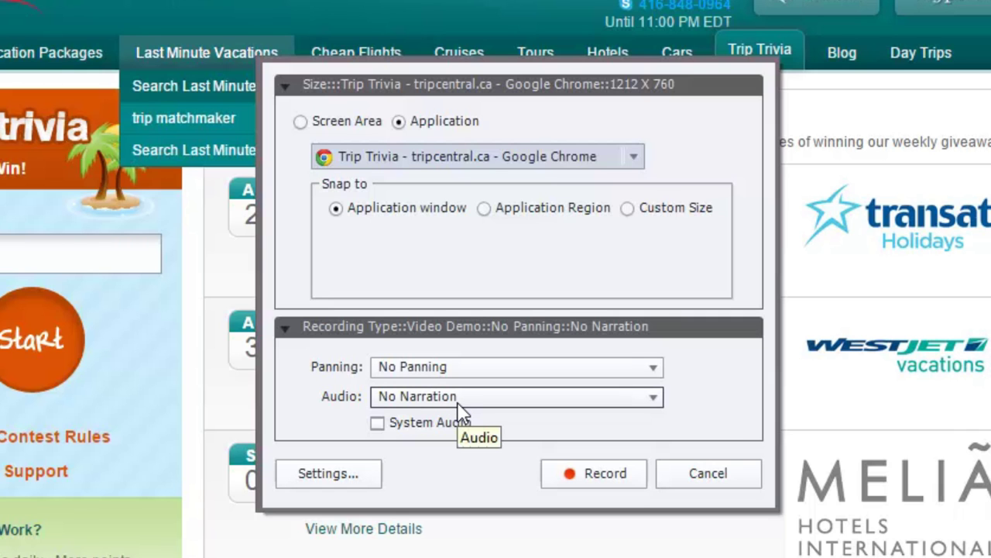
Record narration from the microphone and also capture system audio.
left_click(465, 403)
left_click(465, 451)
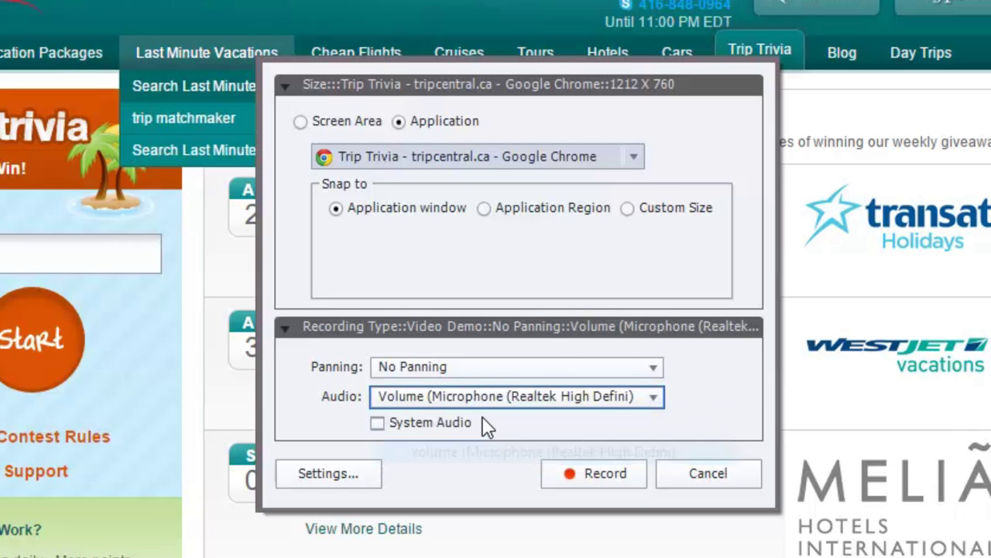
left_click(378, 423)
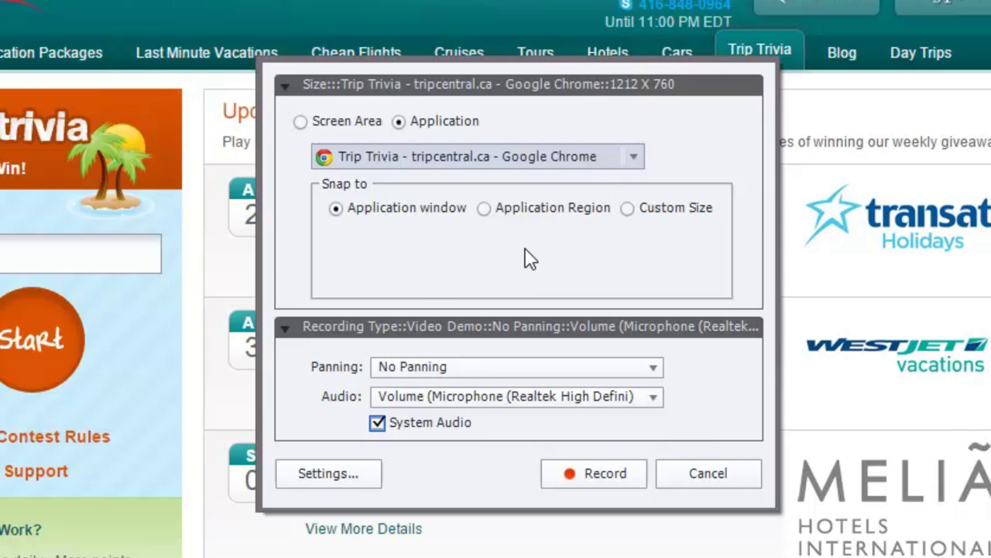
Set the microphone pre-amplifier value to 2.5 and start the recording countdown.
left_click(604, 477)
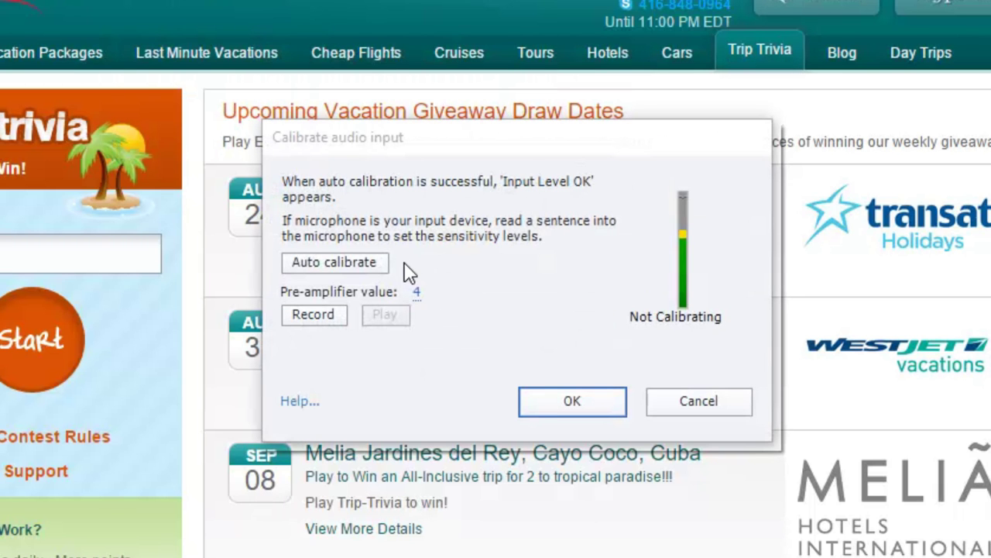
left_click(419, 298)
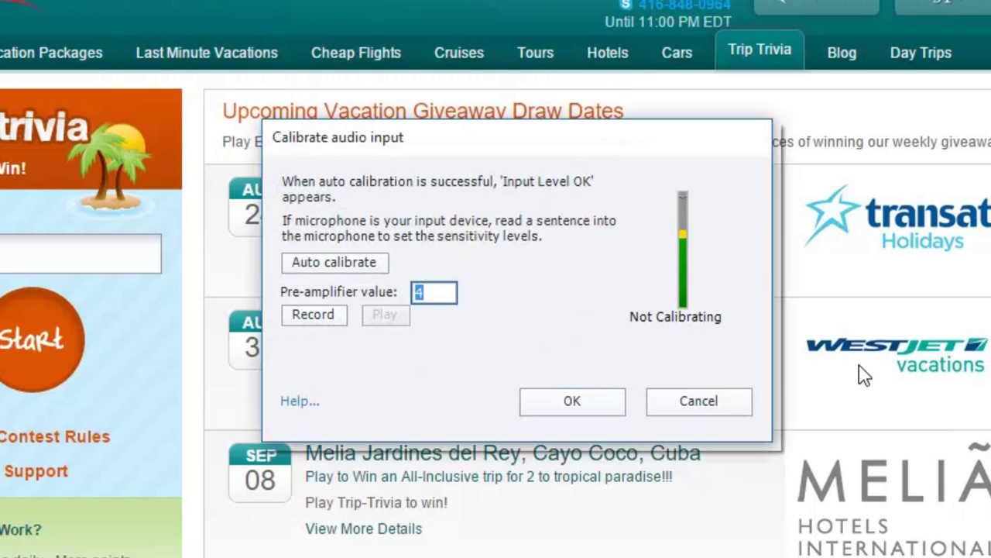
type("2.5")
left_click(593, 400)
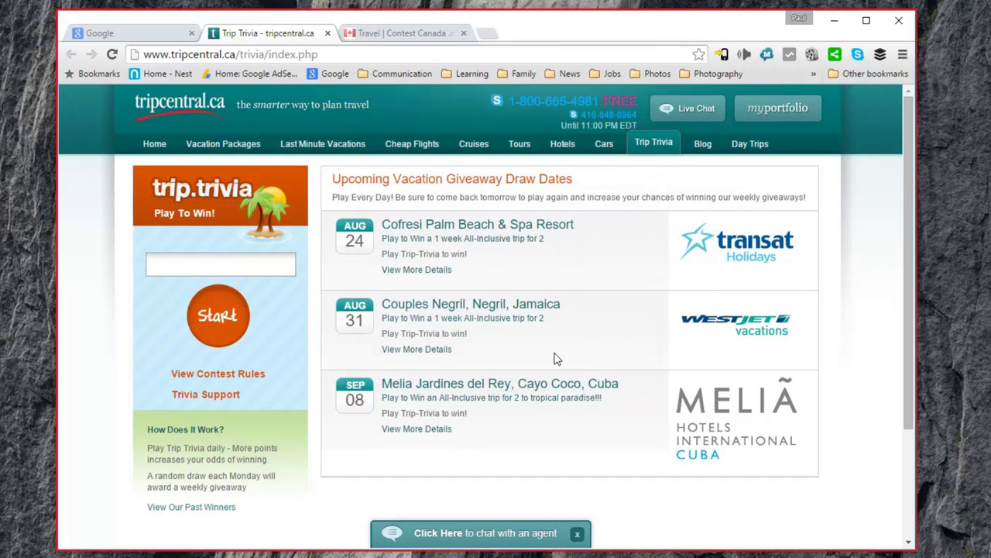
Enter the user's e-mail, then answer Bloor Village, Toronto, Canada and Nunavut and submit.
left_click(223, 264)
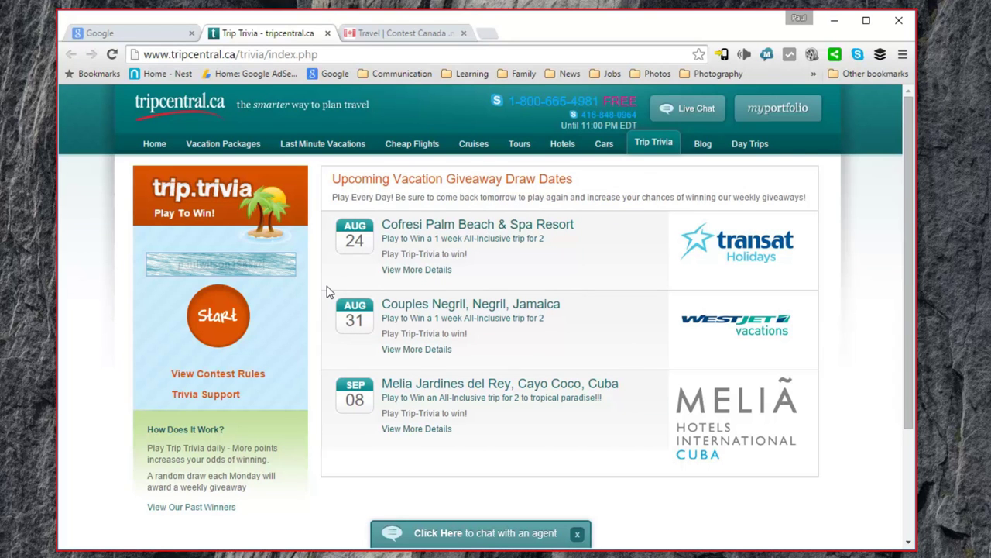
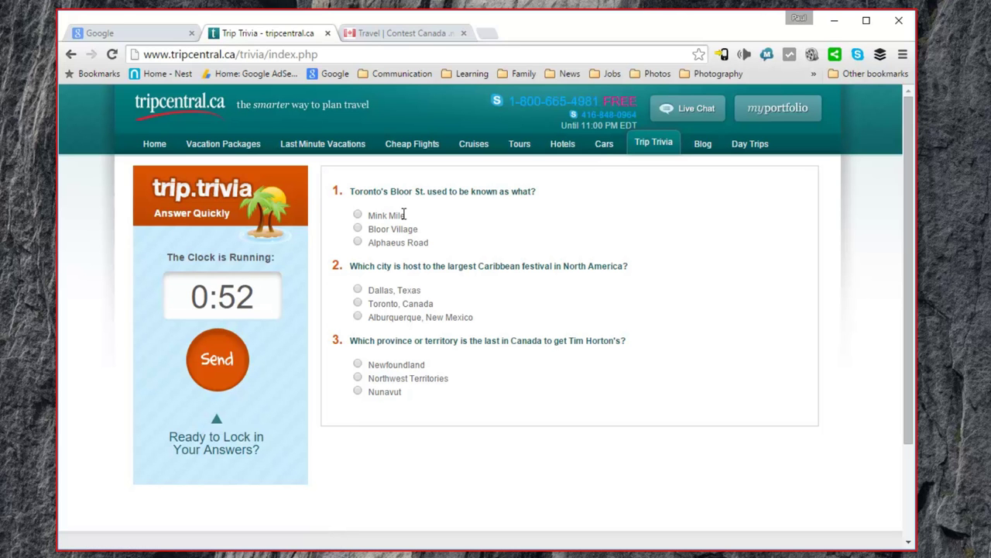
left_click(358, 229)
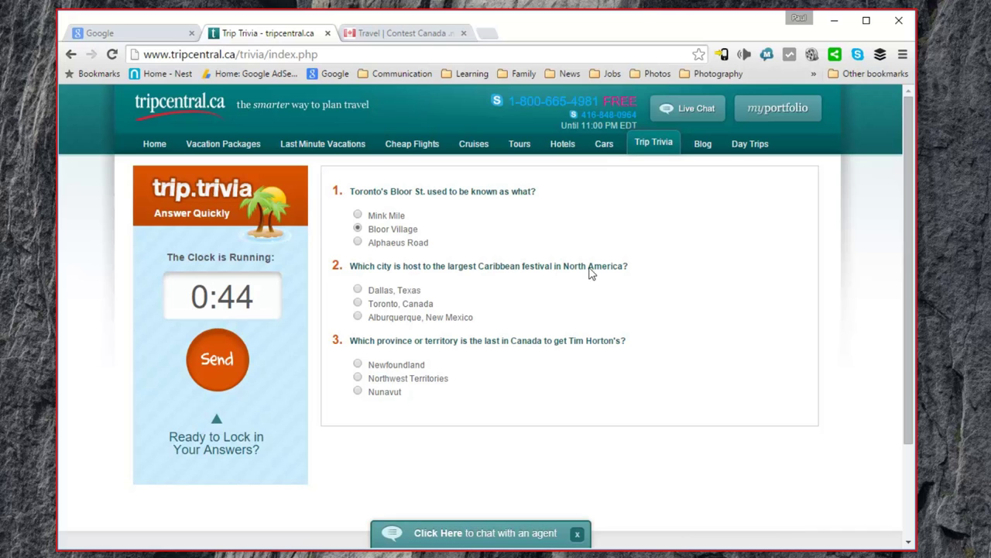
left_click(358, 303)
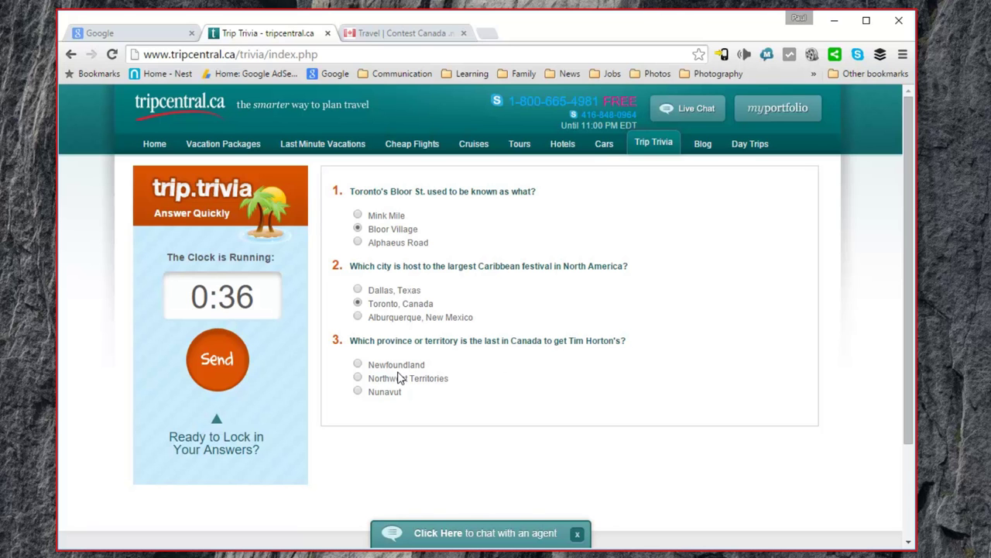
left_click(358, 392)
left_click(217, 361)
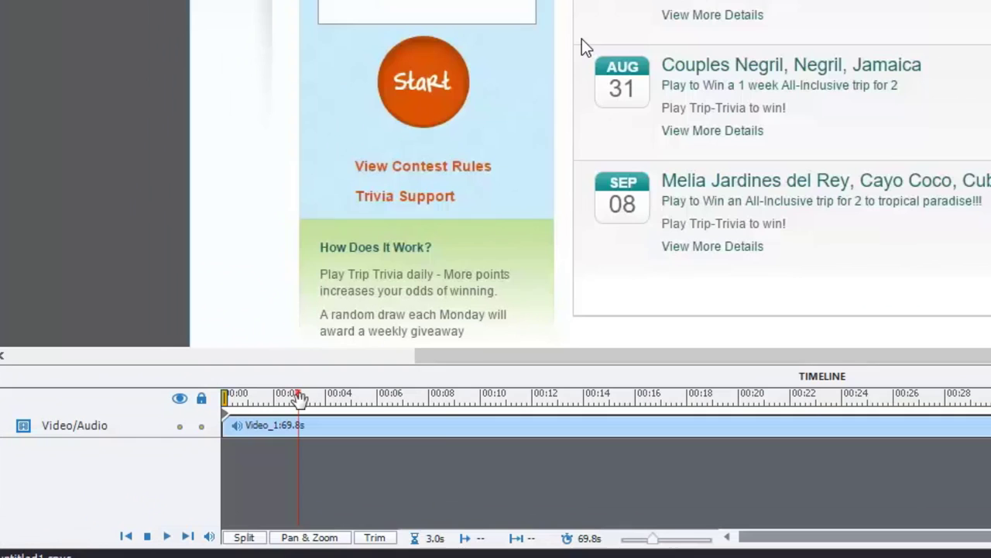
left_click_drag(156, 448, 406, 444)
left_click_drag(803, 381, 806, 381)
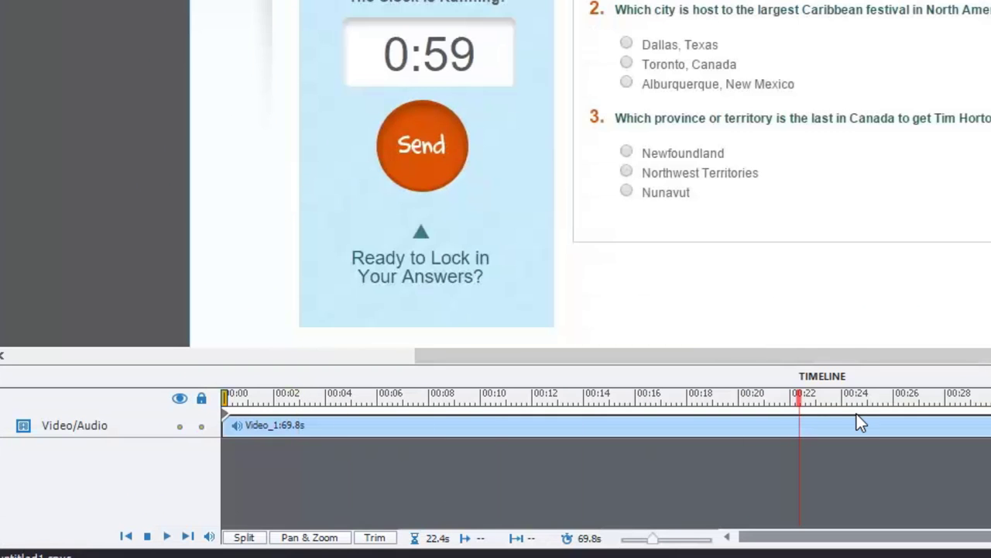
left_click(988, 403)
left_click(988, 403)
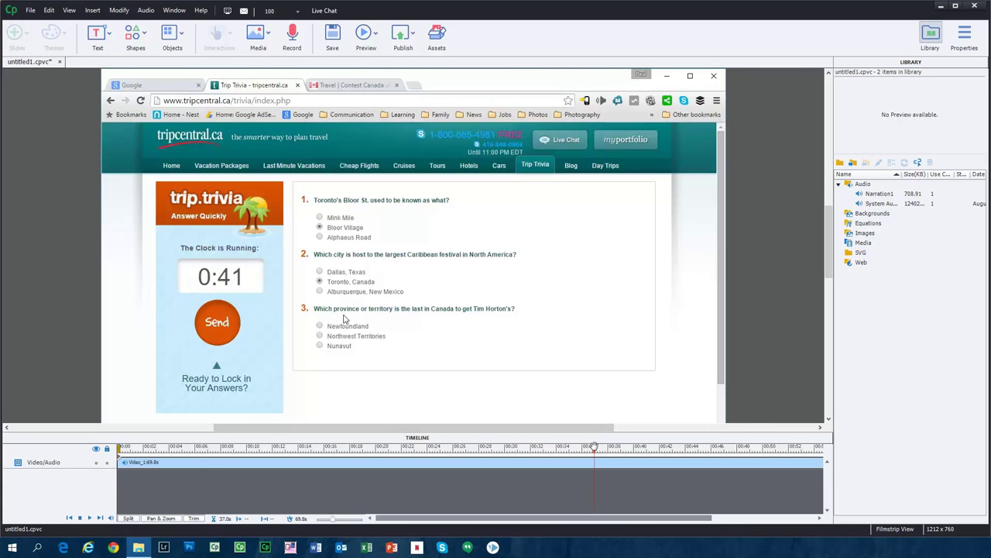
left_click(377, 447)
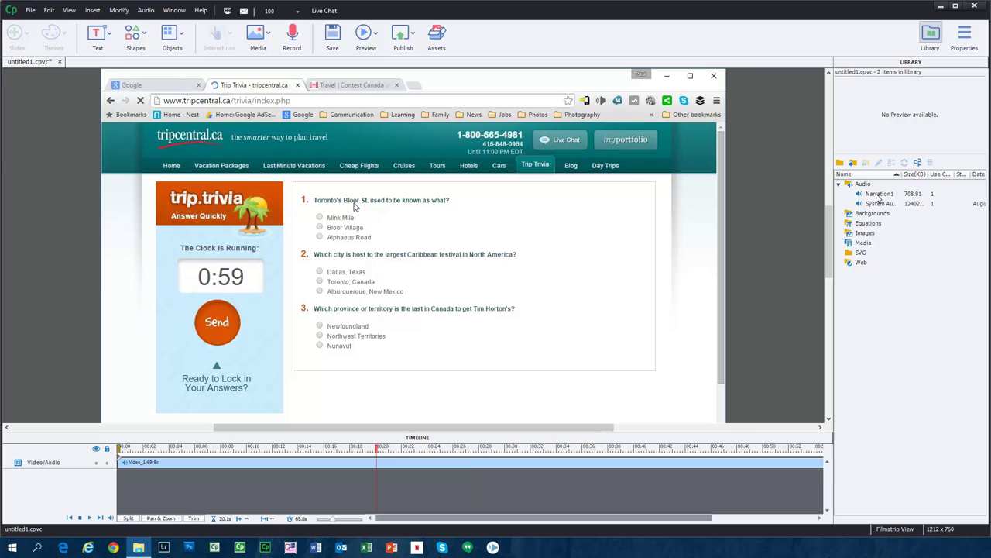
Open Narration1's properties from the Library and send it to Adobe Audition for editing.
left_click(877, 195)
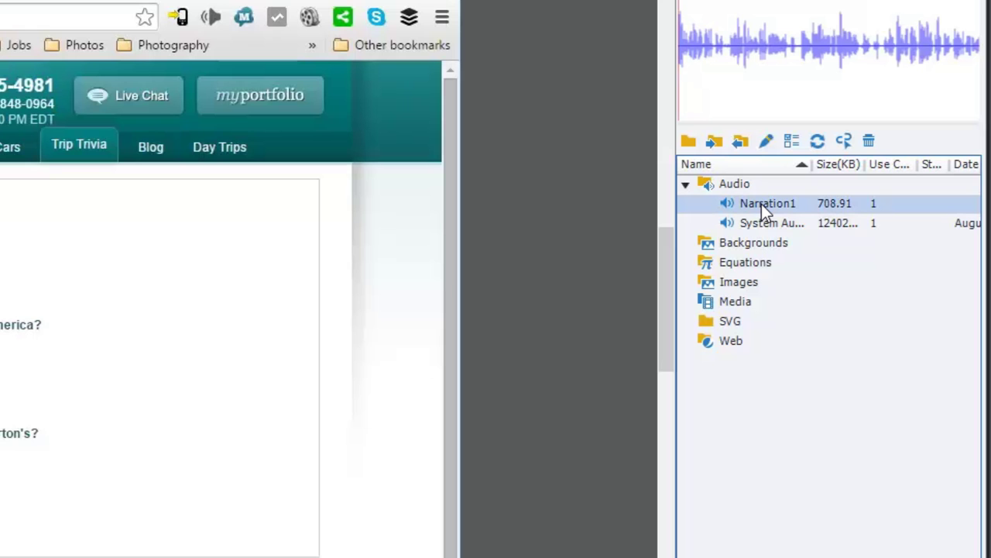
double_click(761, 204)
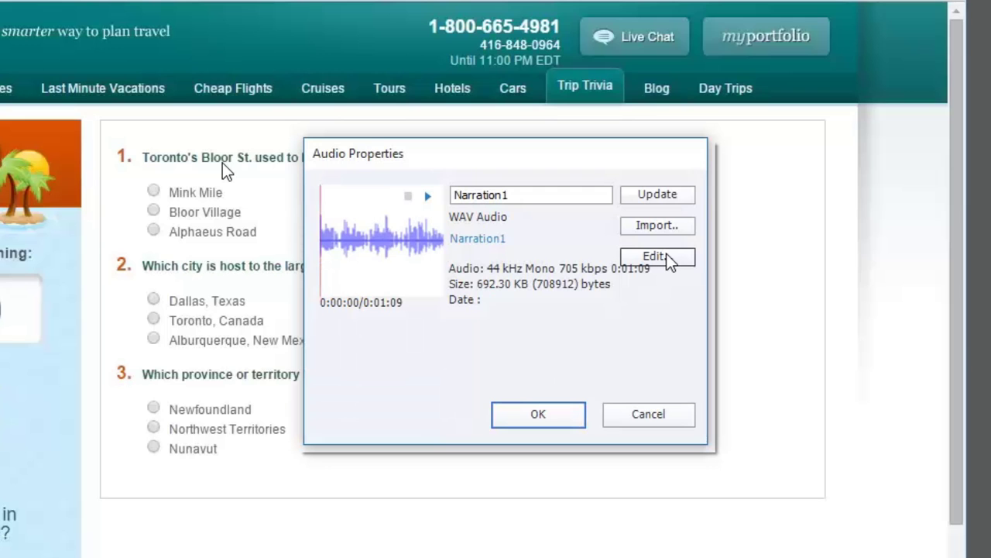
left_click(659, 257)
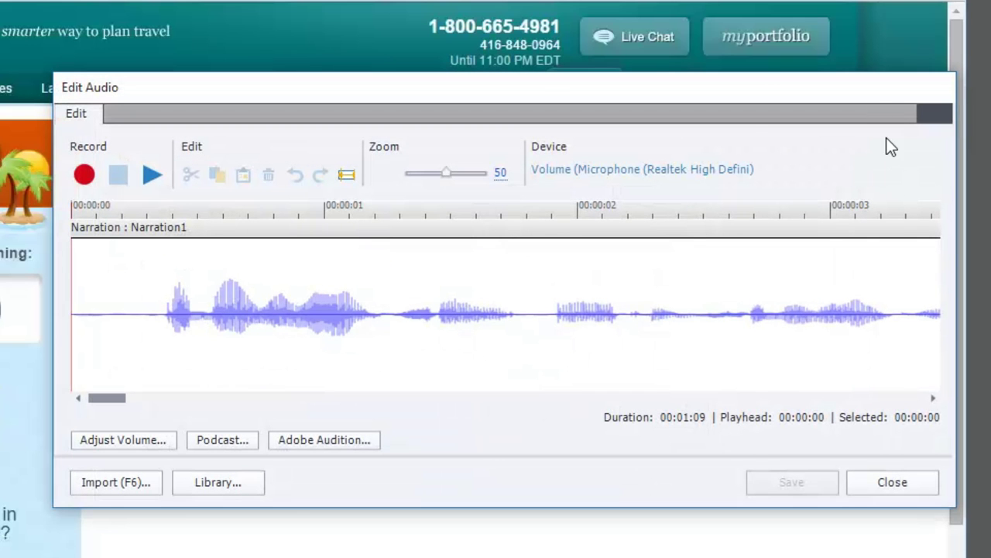
left_click(323, 440)
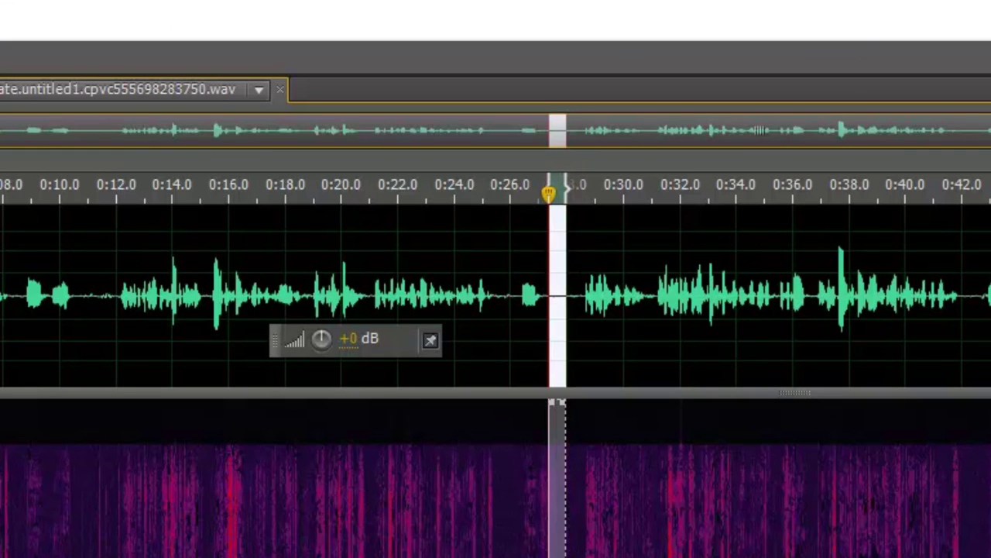
Capture a noise print from a silent gap and apply Noise Reduction to the entire file.
left_click_drag(579, 256, 552, 254)
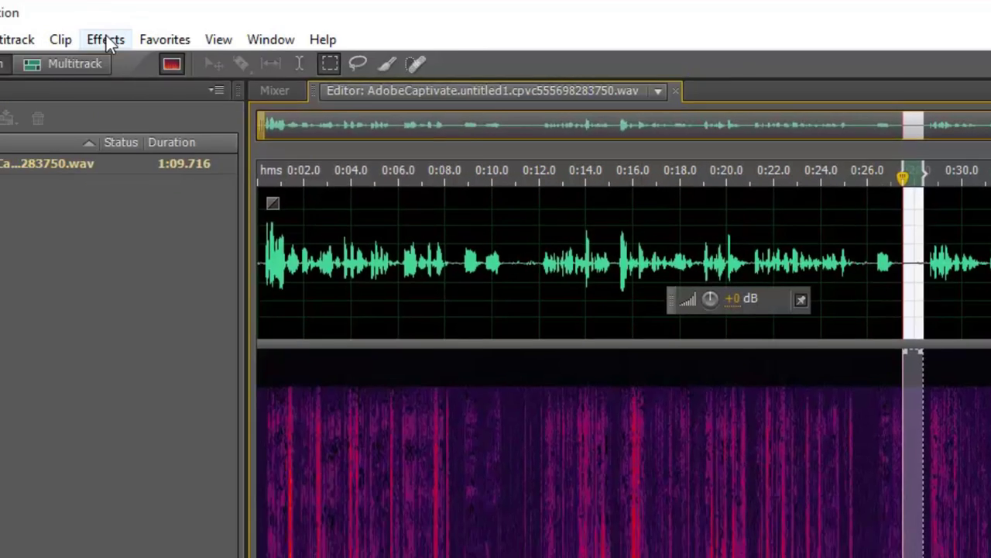
left_click(109, 38)
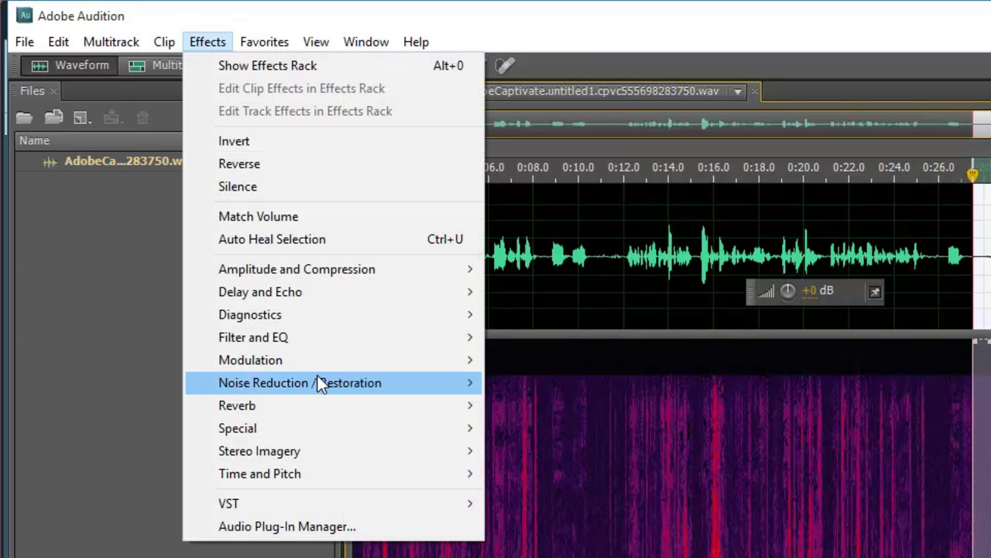
mouse_move(320, 381)
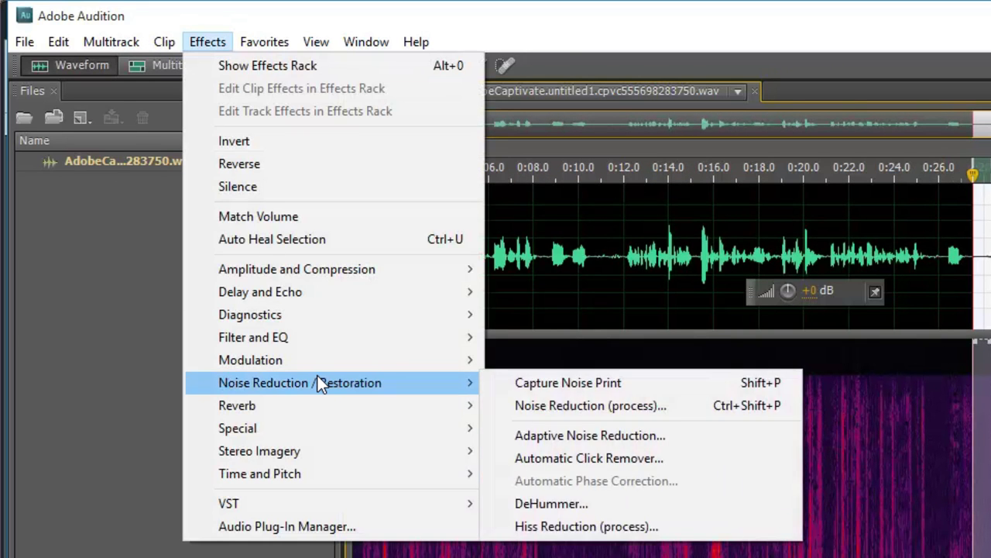
left_click(644, 406)
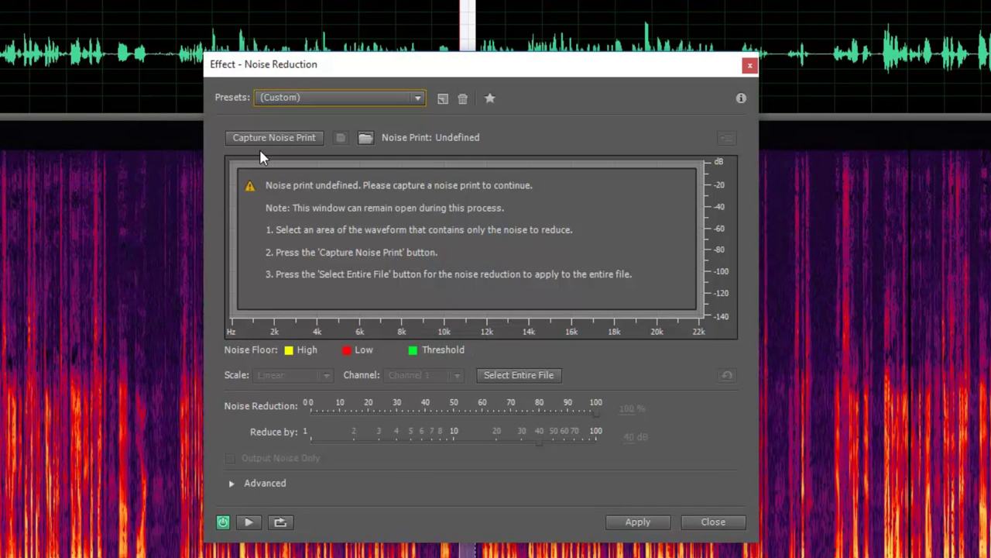
left_click(278, 139)
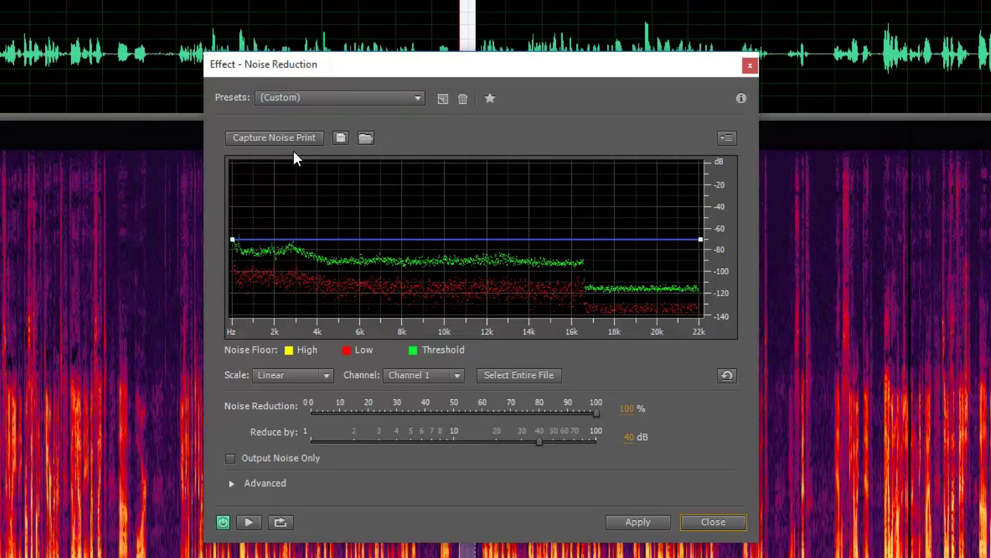
key("ctrl+a")
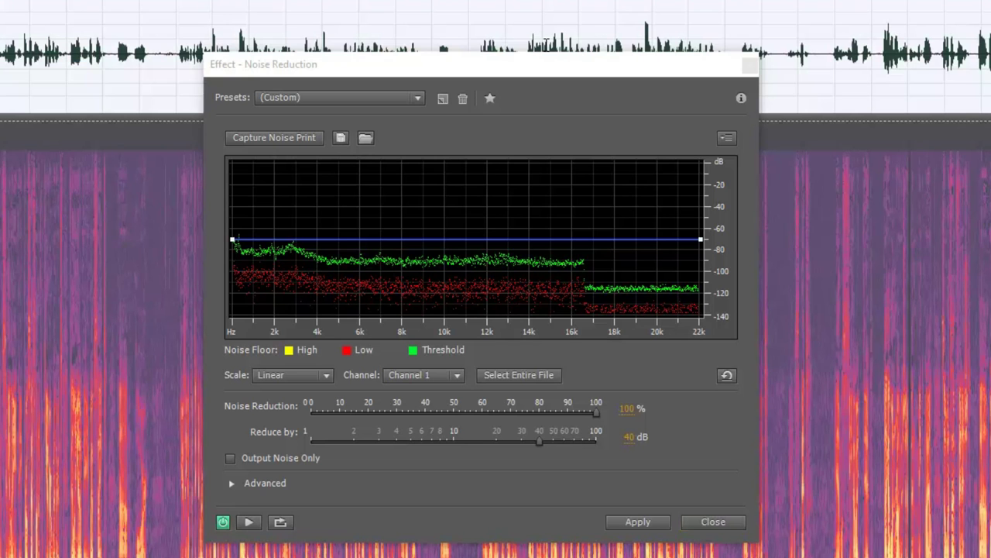
left_click(654, 523)
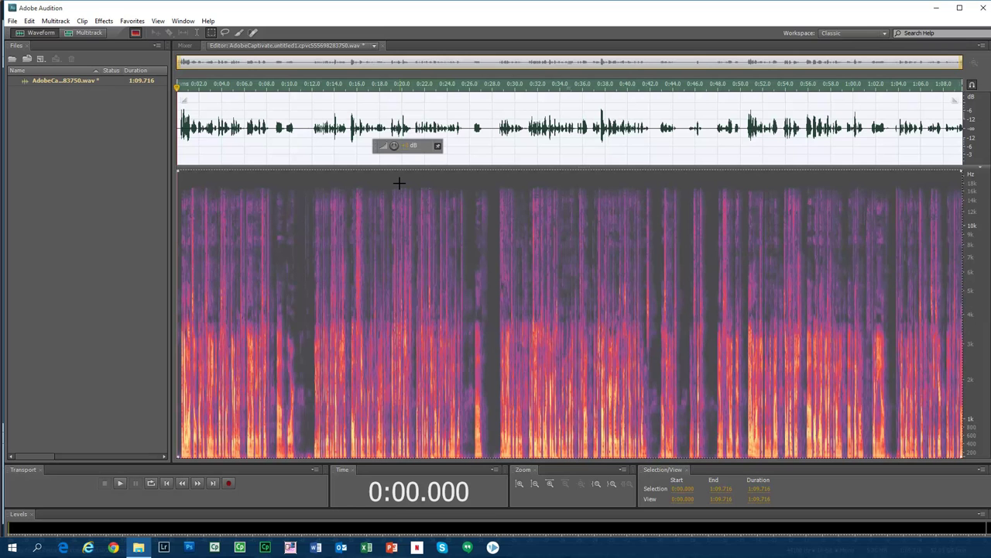
Close the cleaned narration WAV, saving the changes.
left_click(329, 101)
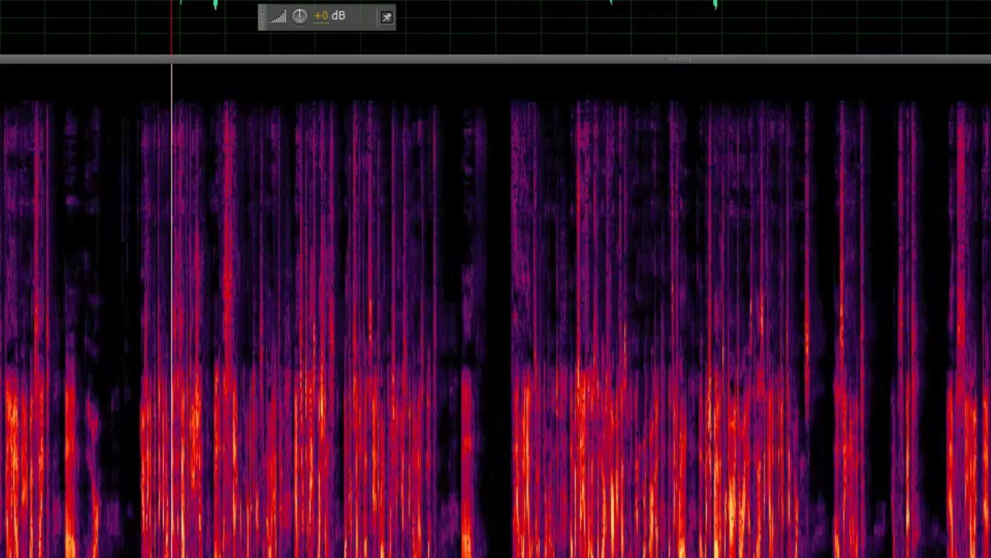
key("ctrl+w")
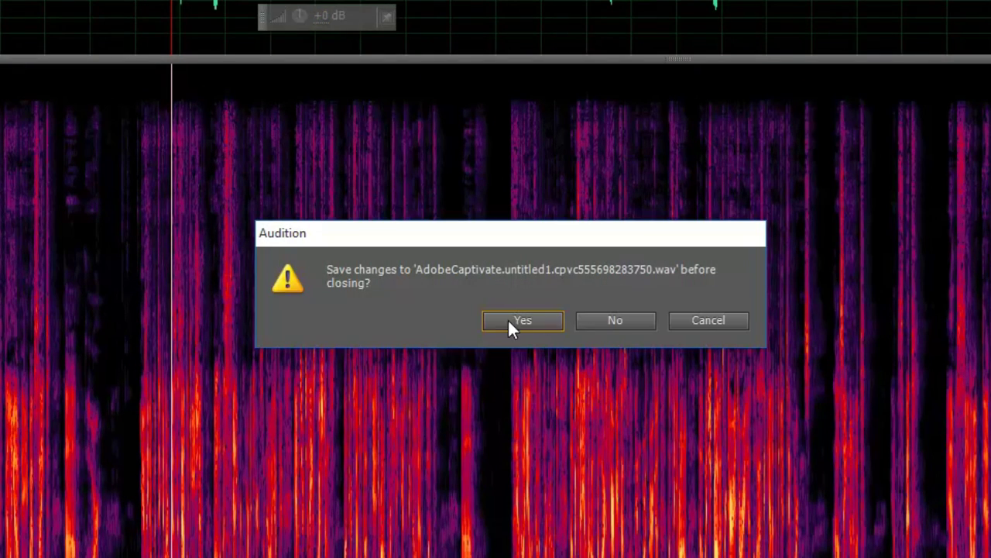
left_click(525, 321)
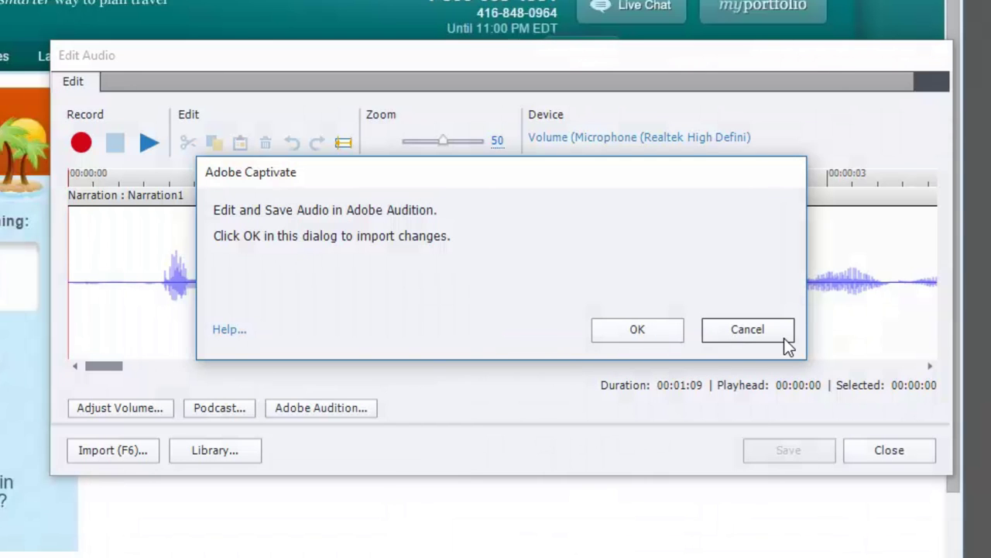
Import the Audition edits, save Narration1, and close the Edit Audio and Audio Properties dialogs.
left_click(636, 330)
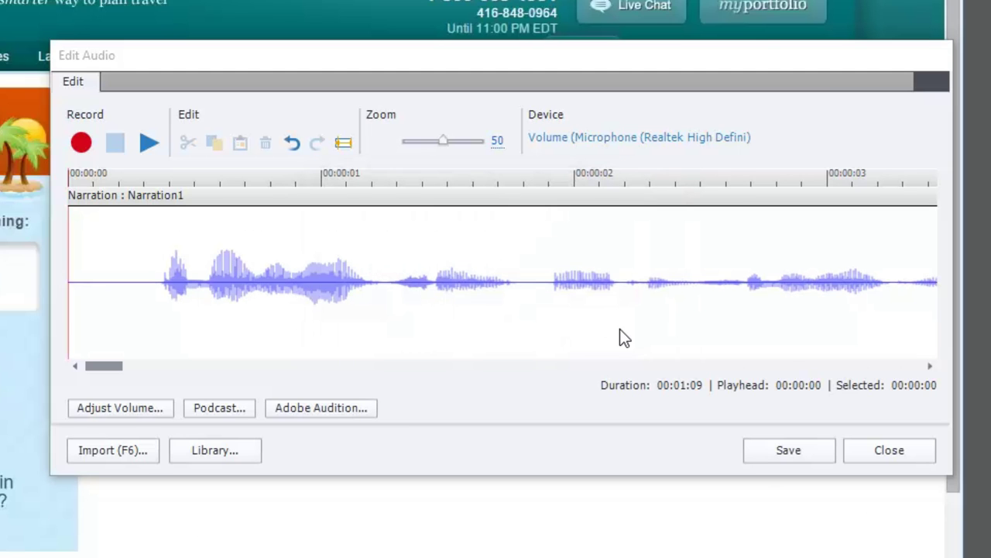
left_click(789, 451)
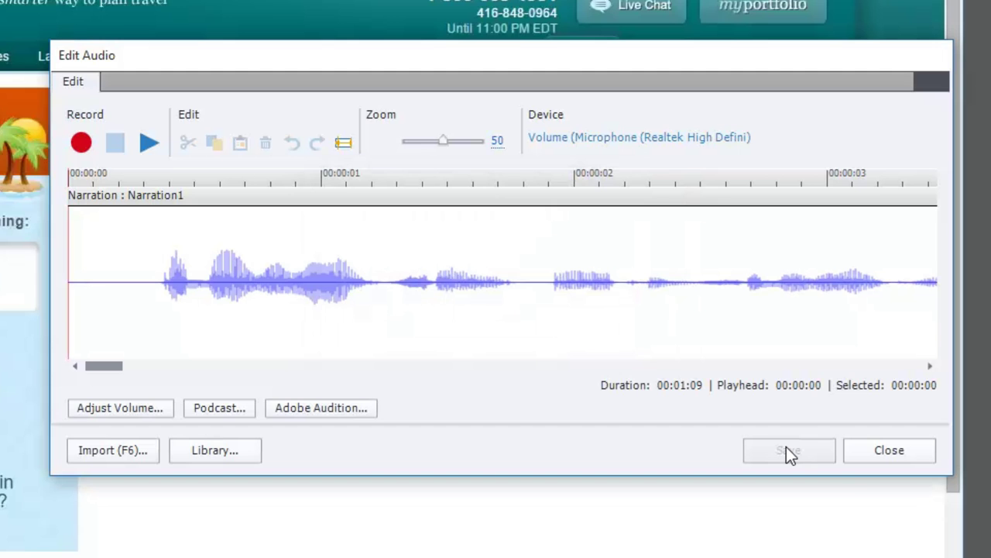
left_click(902, 452)
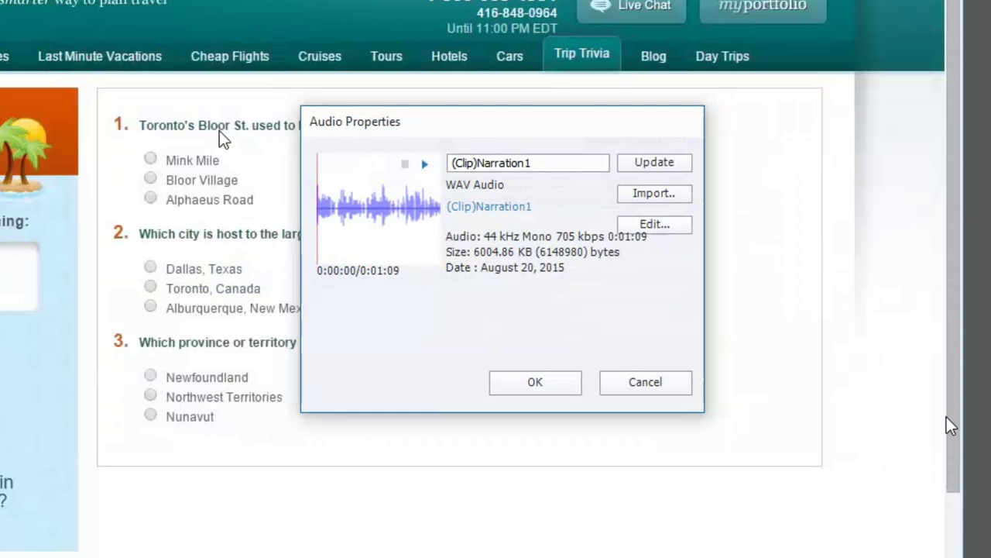
left_click(568, 383)
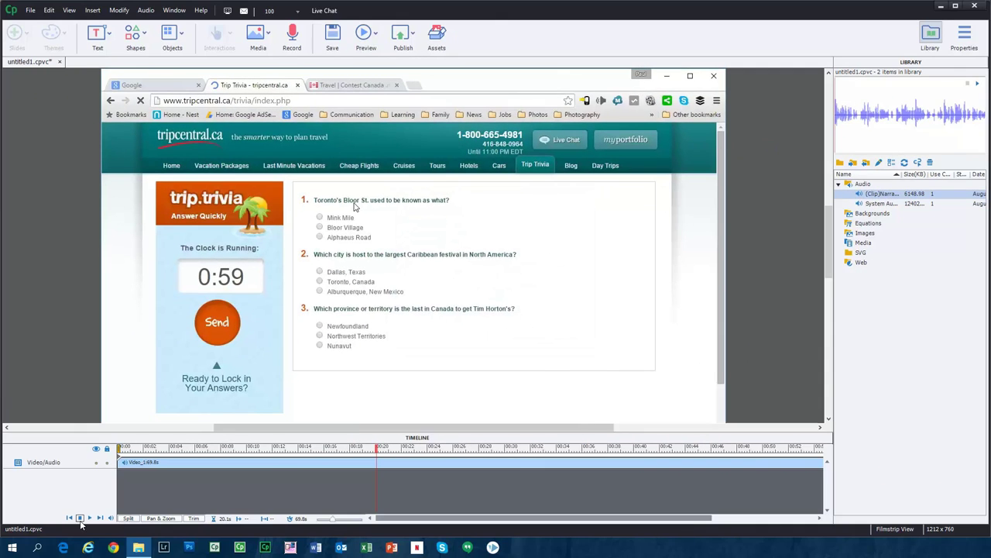
Play the video from the start and pause it at about 2.9 seconds.
left_click(80, 518)
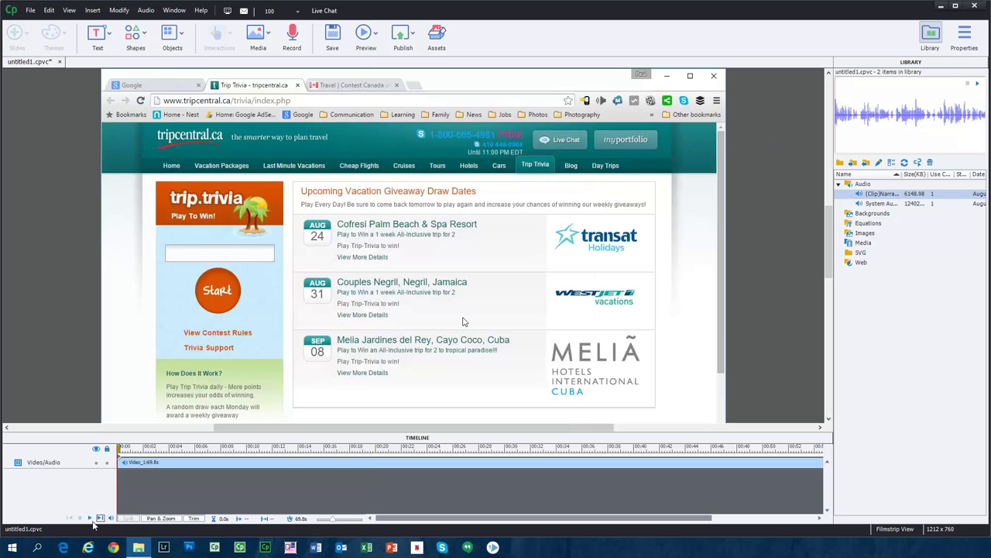
left_click(90, 517)
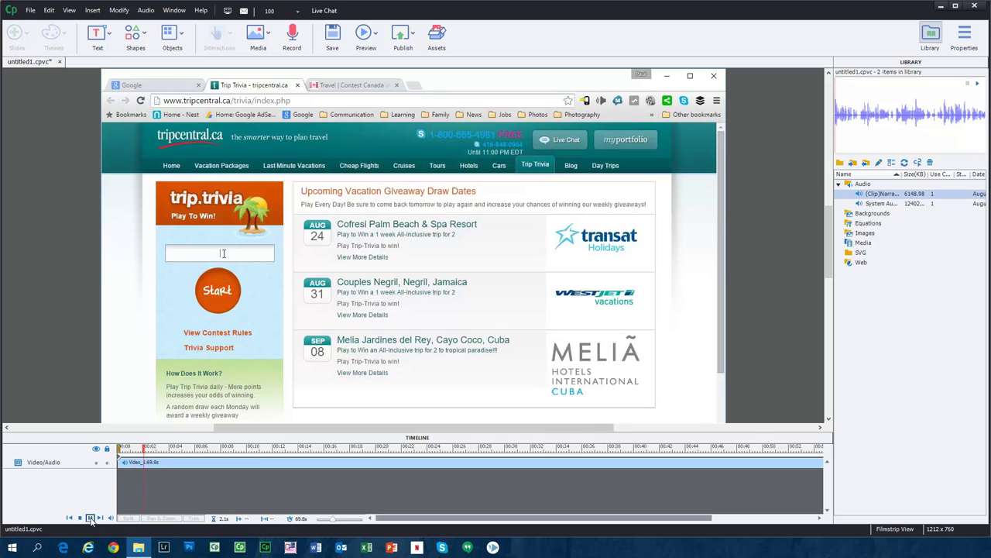
left_click(90, 517)
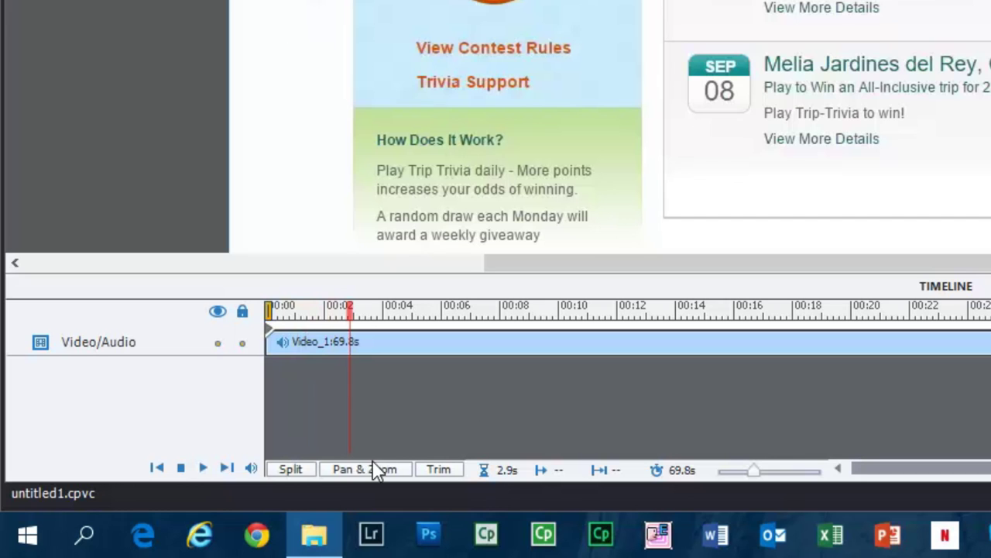
Add a 200% pan-and-zoom point framing the trip.trivia panel and giveaway list.
left_click(367, 471)
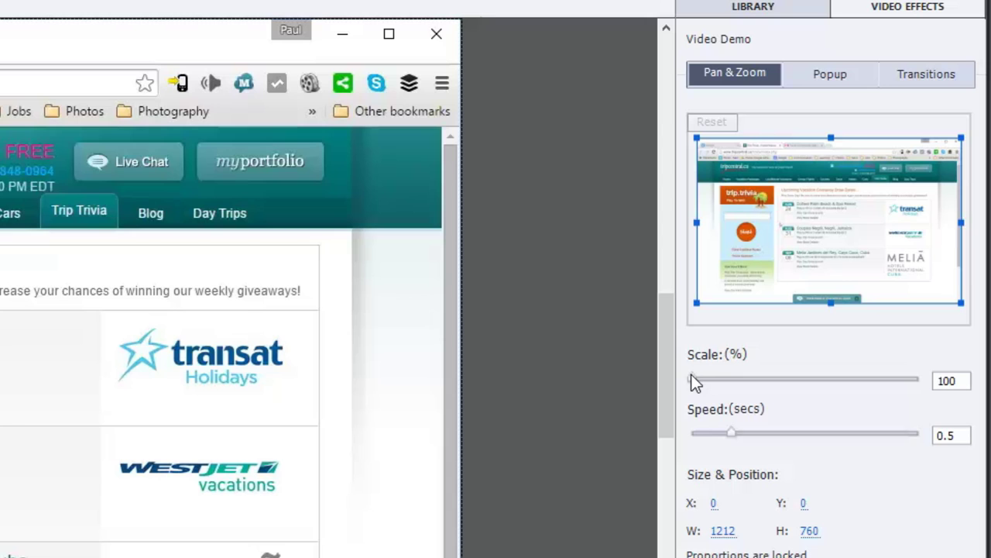
left_click_drag(696, 381, 795, 367)
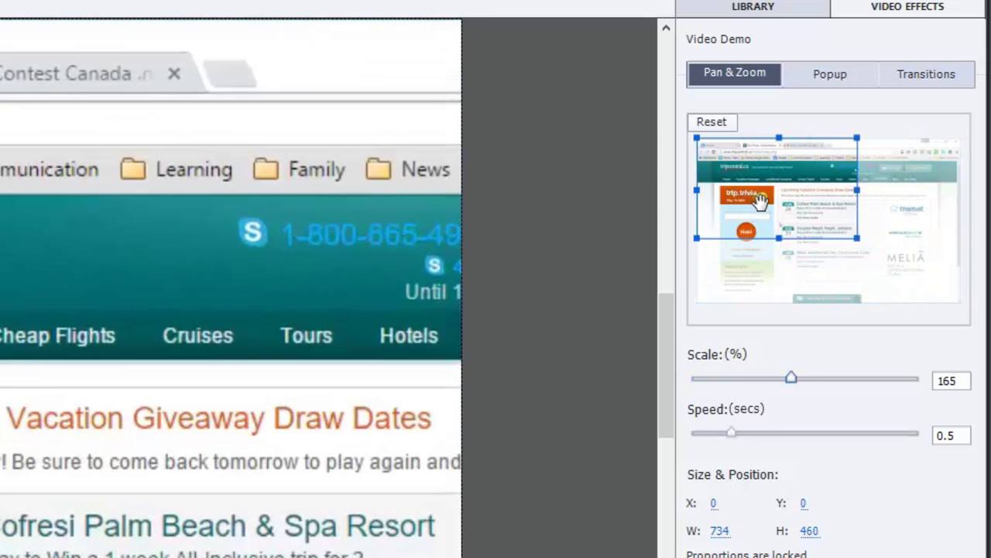
left_click_drag(761, 192, 761, 219)
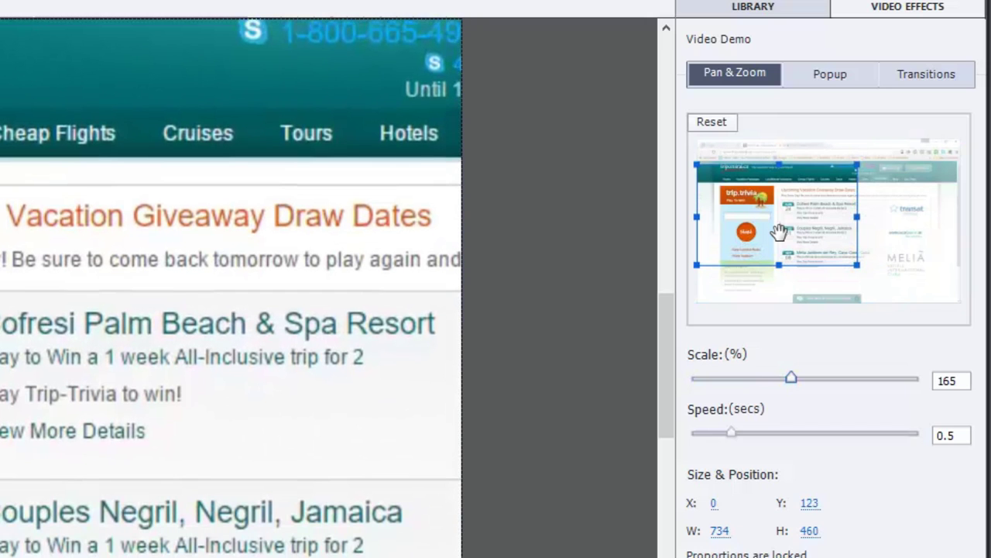
double_click(951, 381)
type("200")
key("Return")
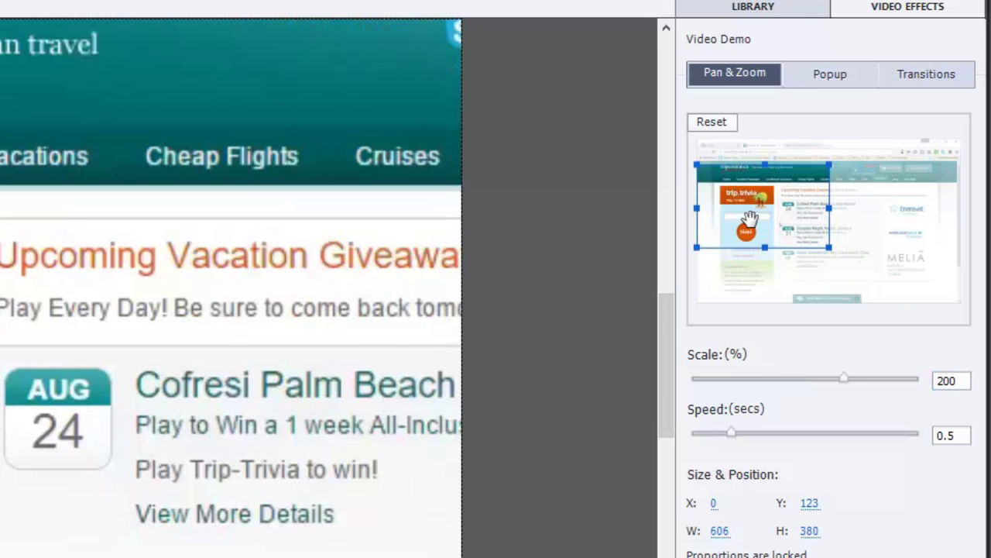
left_click_drag(745, 221, 745, 241)
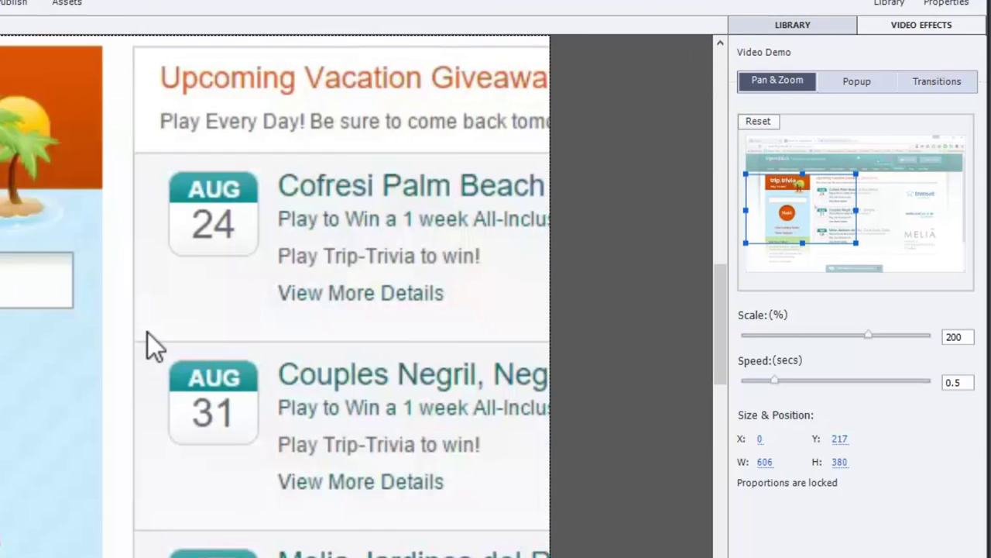
left_click(54, 347)
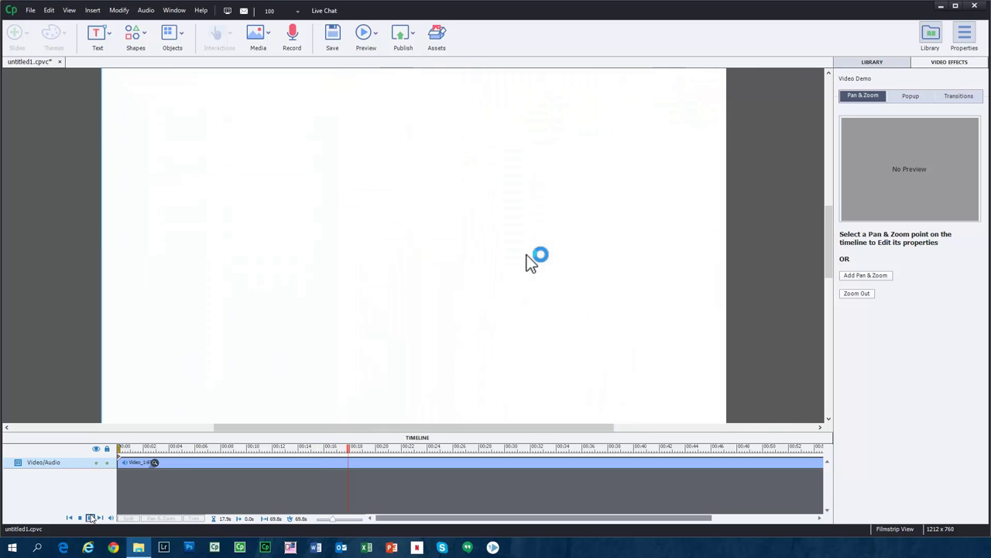
Pause the video on the trivia questions page, around 17 seconds.
left_click(723, 348)
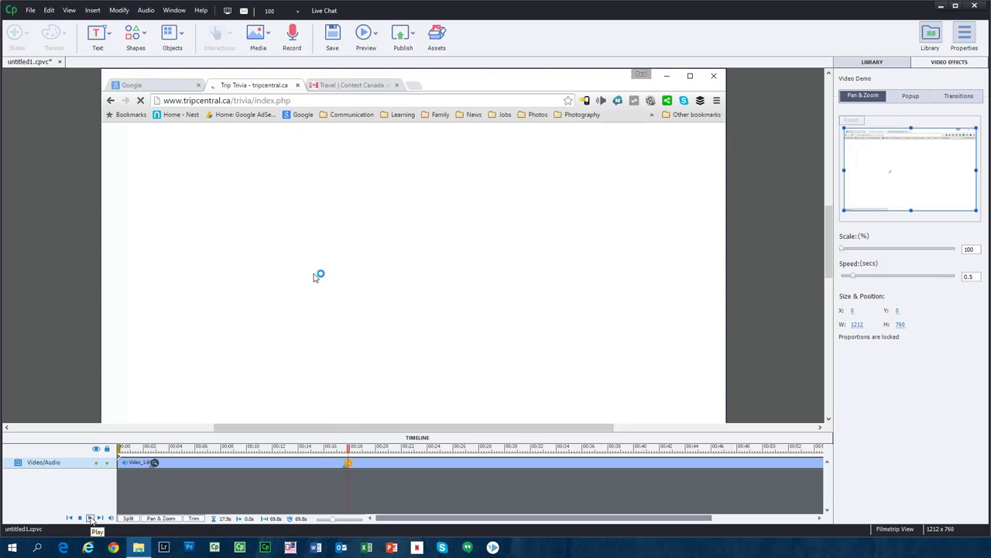
left_click(91, 518)
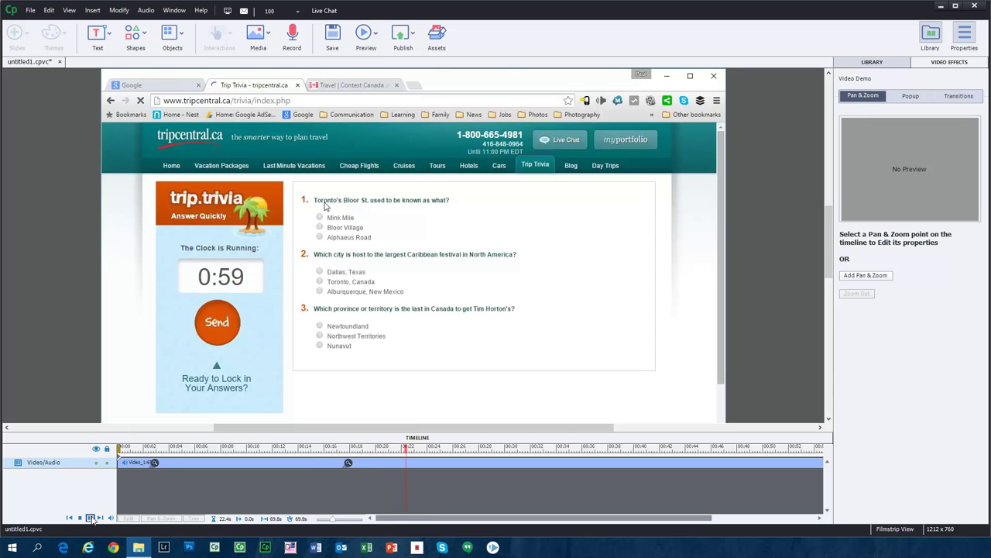
left_click(91, 518)
Add a 184% pan-and-zoom point on the trivia questions and preview the result.
left_click(878, 277)
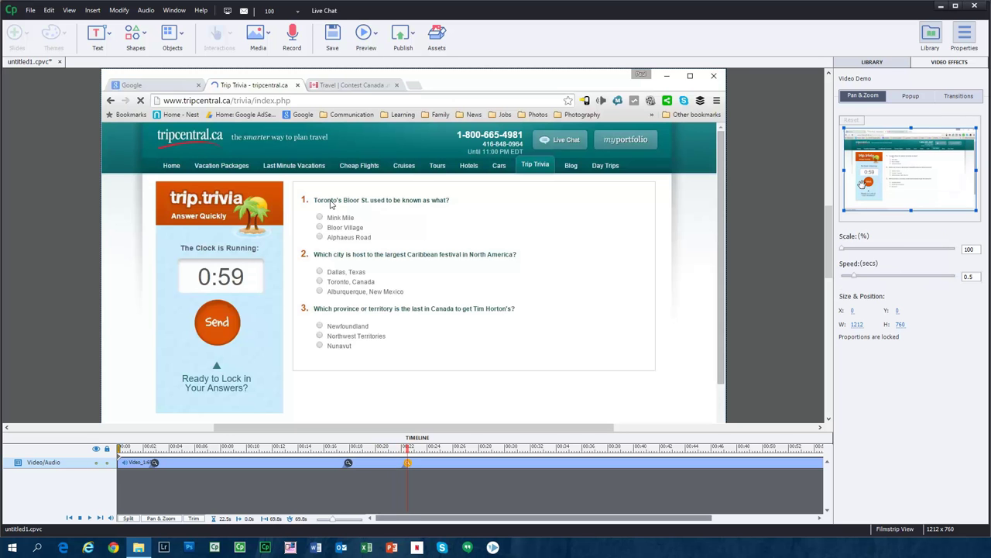
left_click_drag(849, 169, 884, 161)
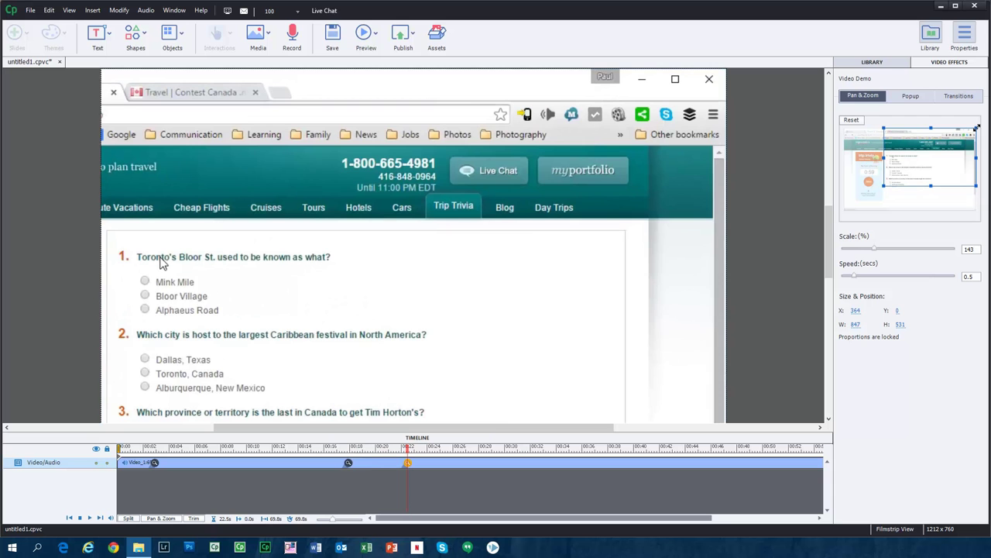
left_click_drag(978, 127, 913, 172)
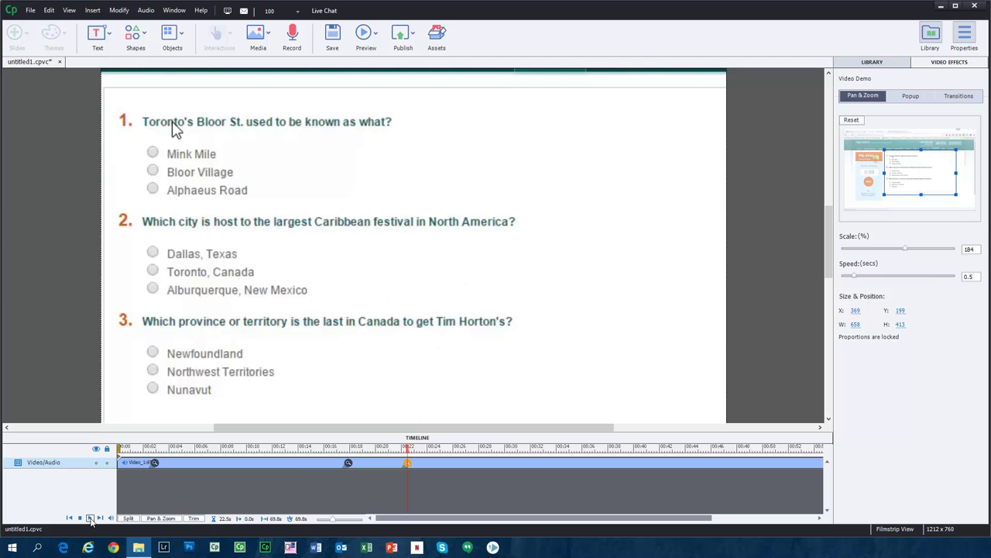
left_click(91, 518)
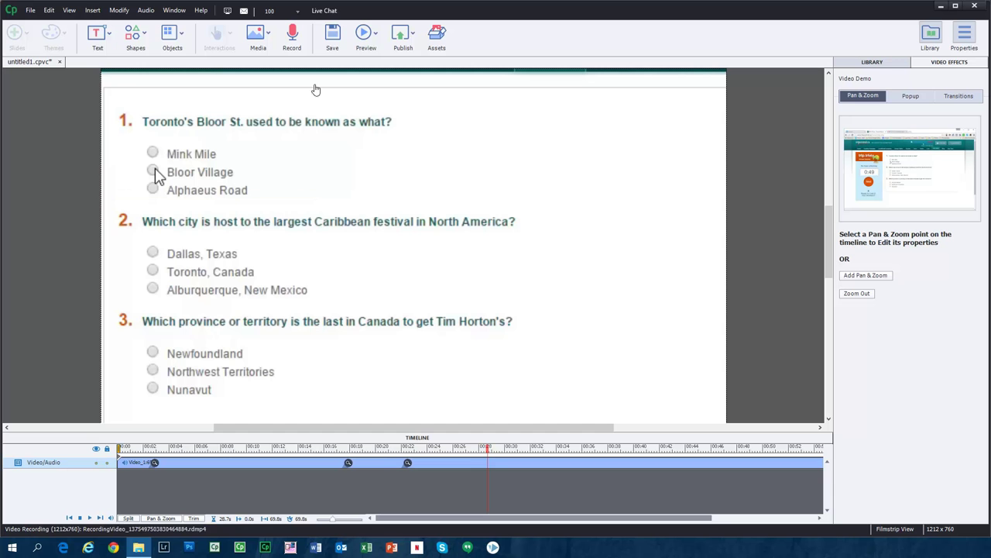
Insert a highlight box with dark grey fill, shading the outer area at 80% opacity.
left_click(92, 10)
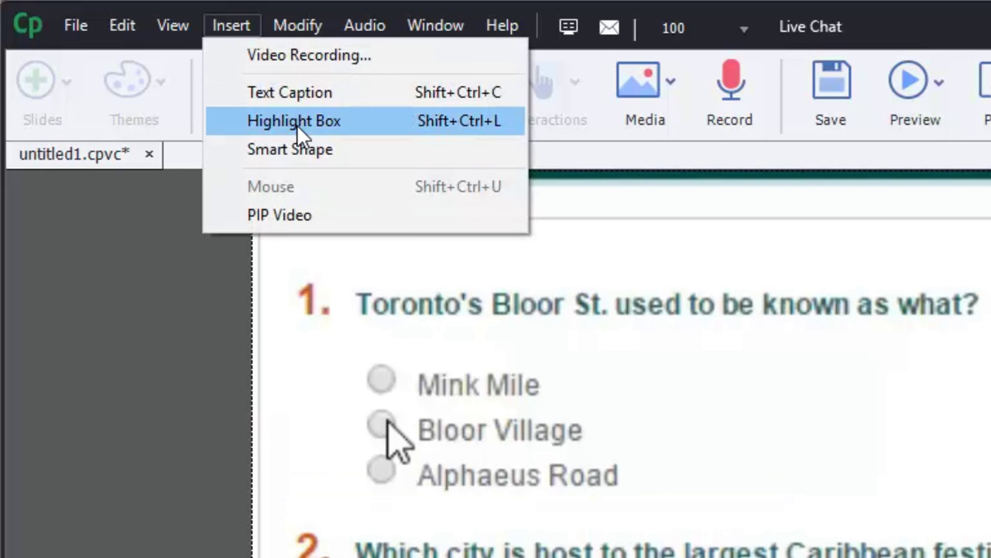
left_click(119, 49)
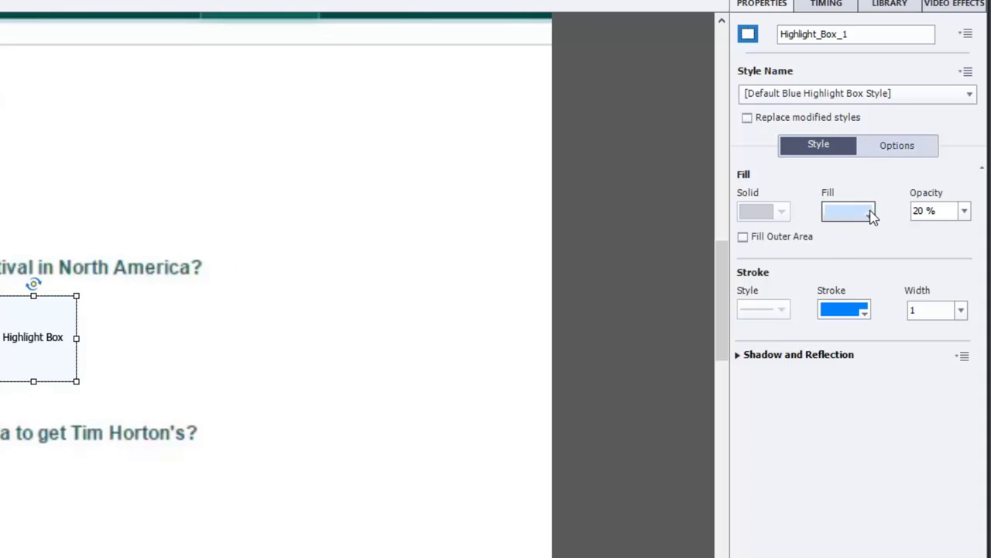
left_click(869, 213)
left_click(752, 279)
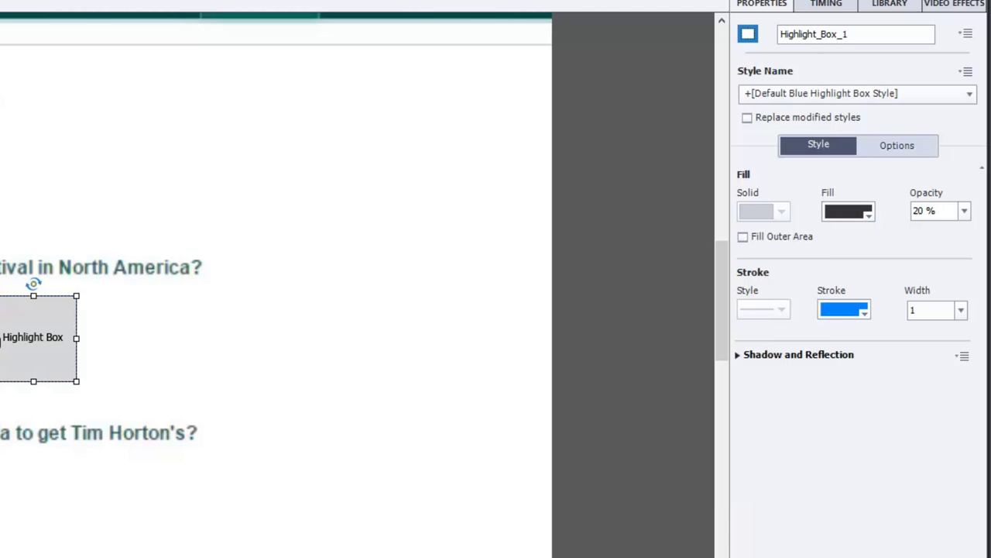
left_click(743, 238)
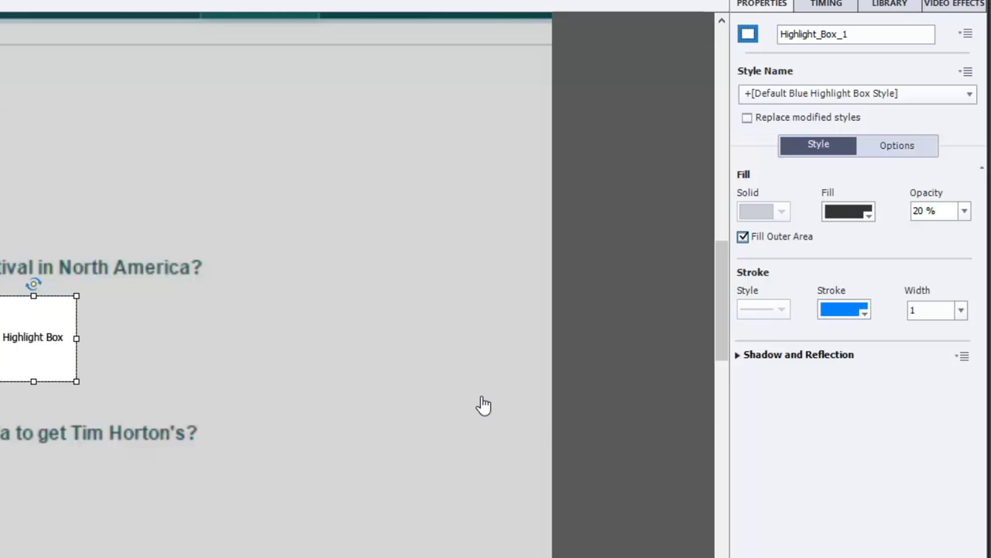
left_click(951, 211)
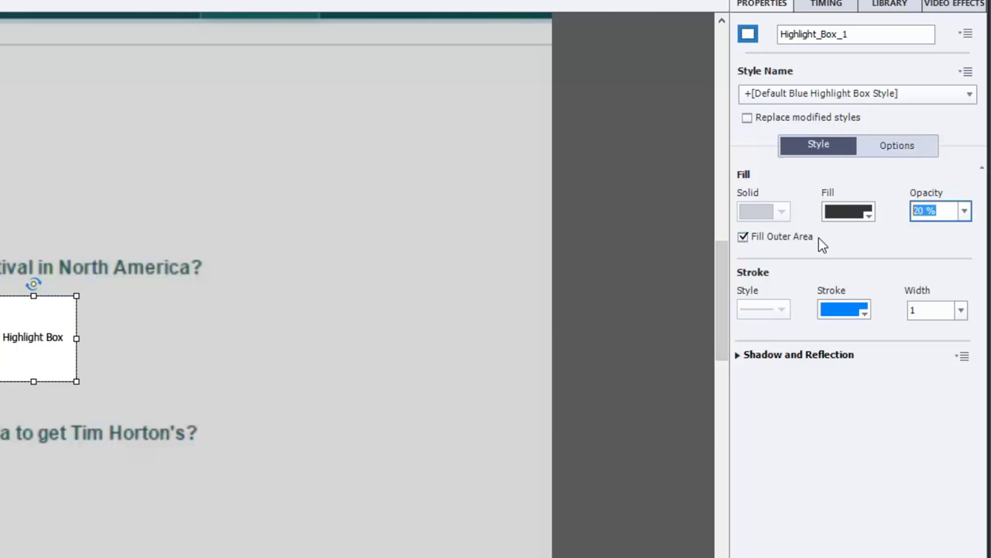
type("80")
key("Return")
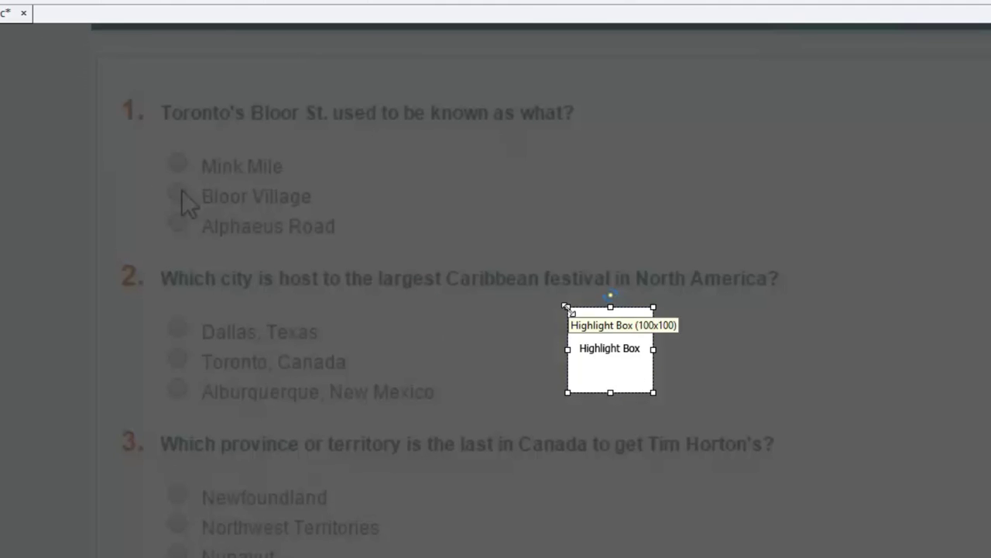
Resize the highlight box to frame question 1 and extend it to 6.9 seconds.
left_click_drag(0, 297, 0, 171)
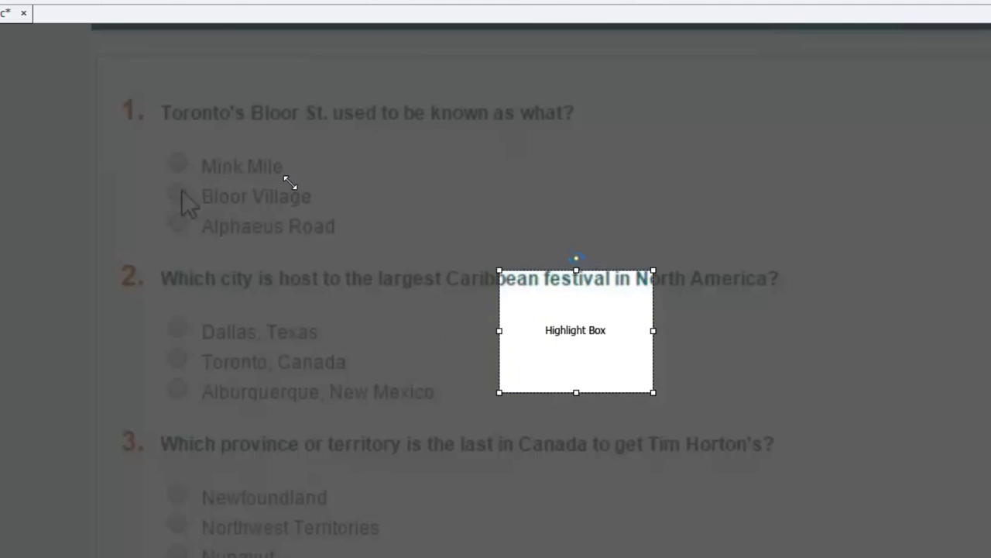
left_click_drag(290, 182, 116, 76)
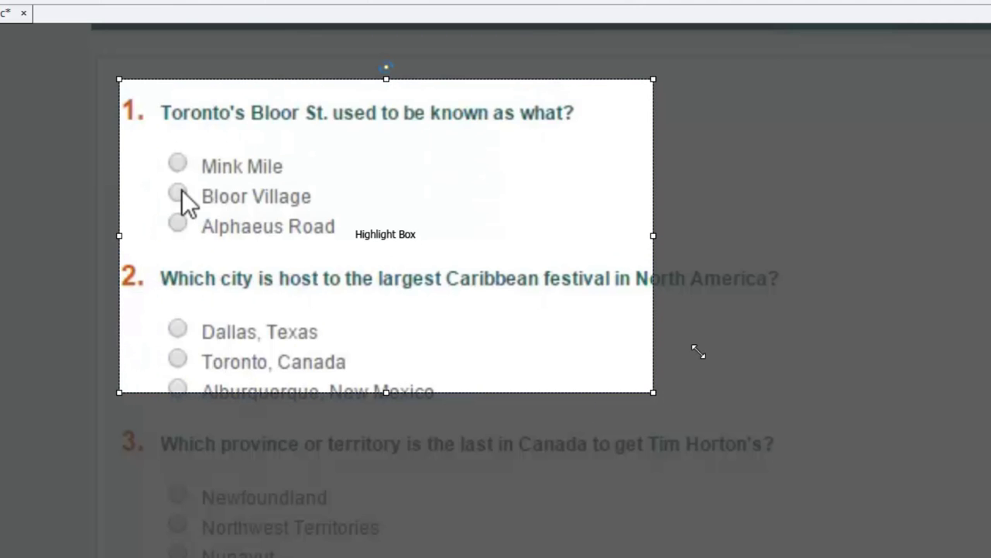
left_click_drag(733, 321, 817, 261)
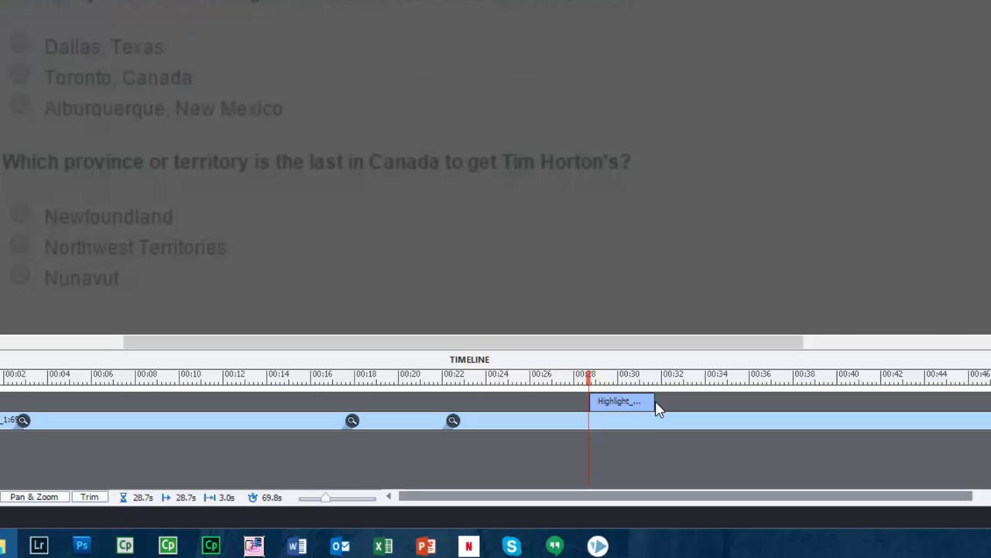
left_click_drag(653, 401, 740, 402)
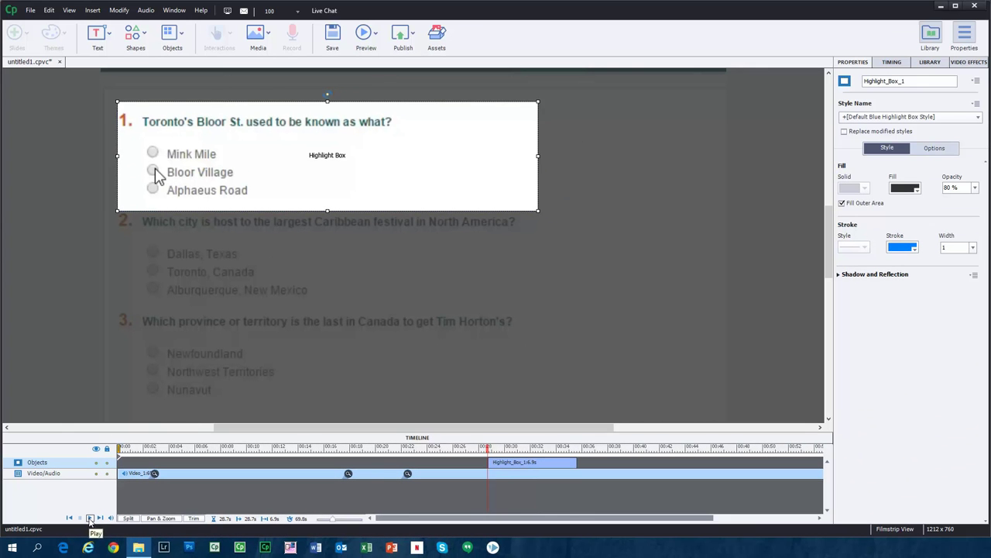
Preview the question 1 highlight and trim Highlight_Box_1 to end at the playhead.
left_click(90, 517)
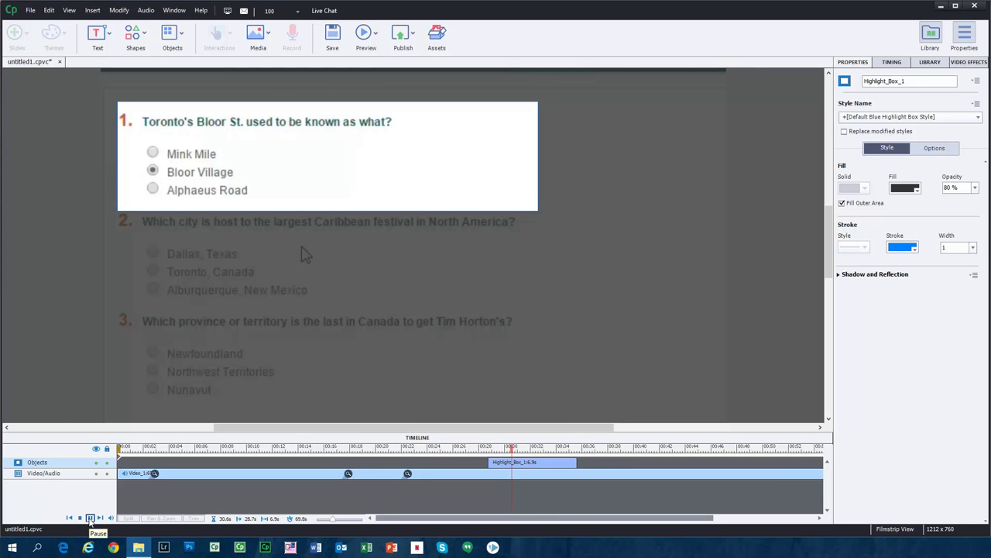
left_click(90, 517)
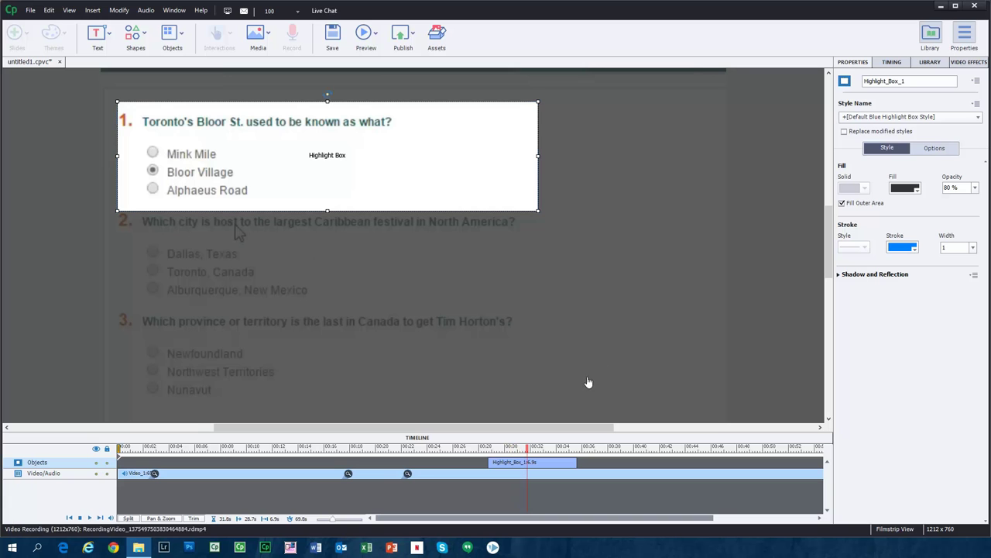
left_click_drag(574, 462, 525, 462)
left_click(510, 462)
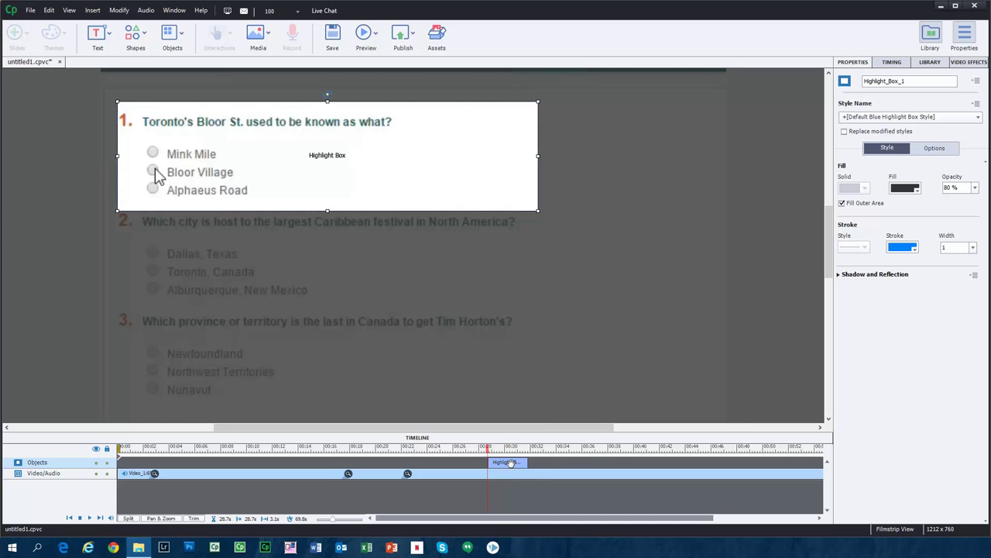
Duplicate the highlight box, start the copy after the first one, and move it over question 2.
key("ctrl+d")
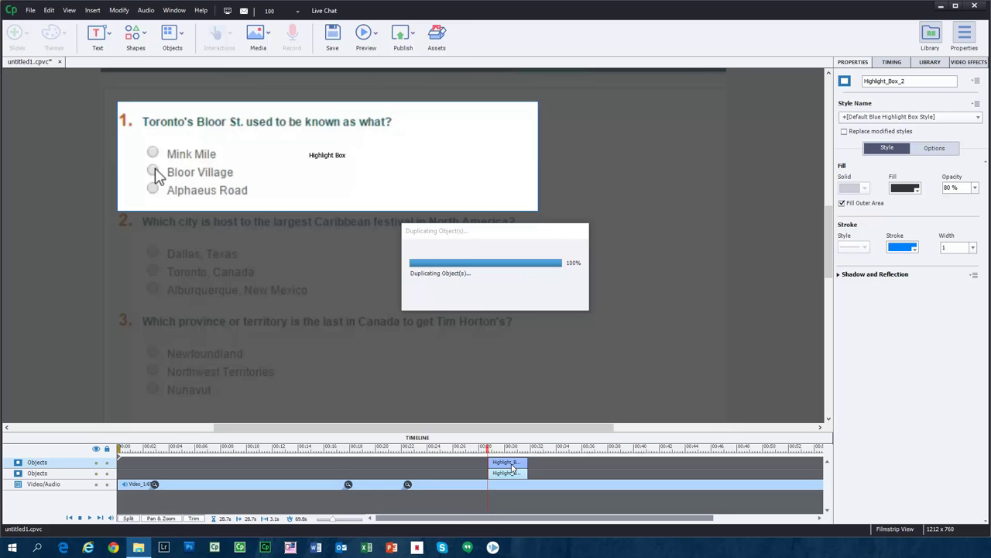
left_click_drag(508, 463, 550, 462)
left_click(549, 462)
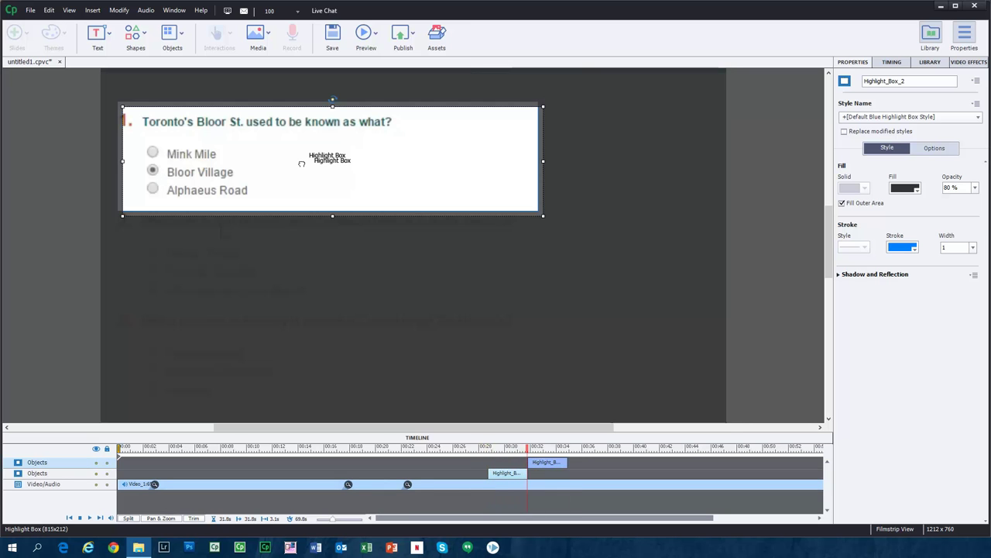
left_click_drag(301, 203, 297, 253)
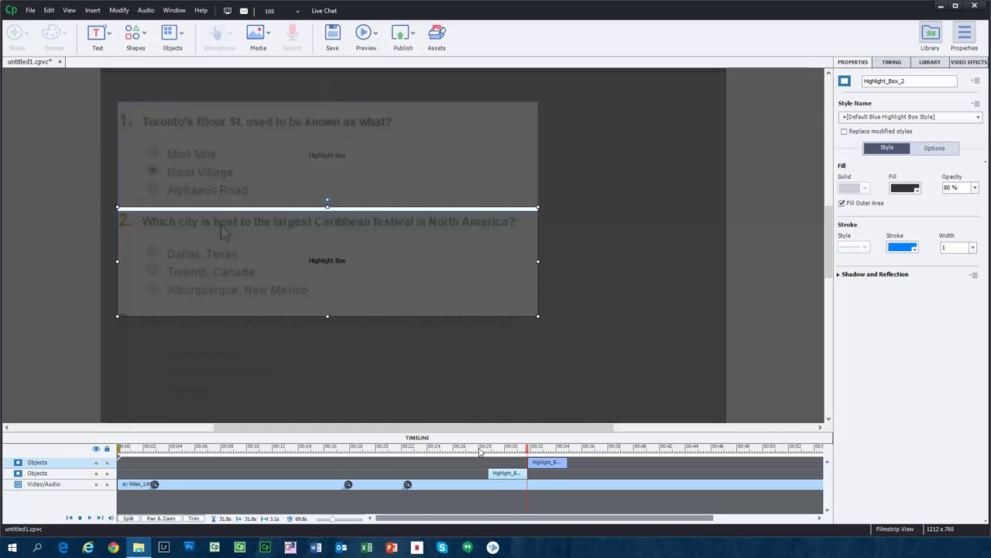
Play back both highlight boxes from just before they start.
left_click(481, 449)
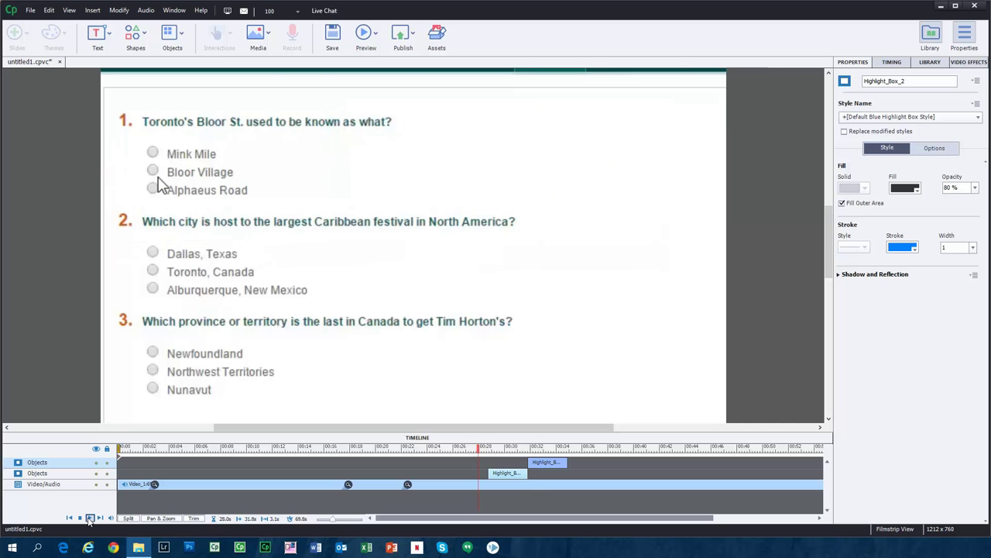
left_click(90, 518)
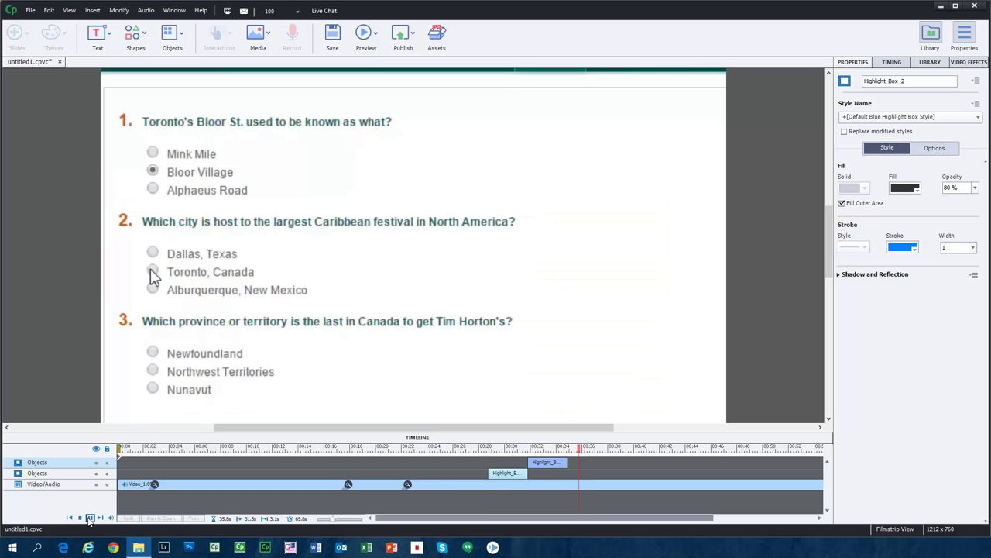
left_click(95, 516)
left_click_drag(472, 519, 732, 502)
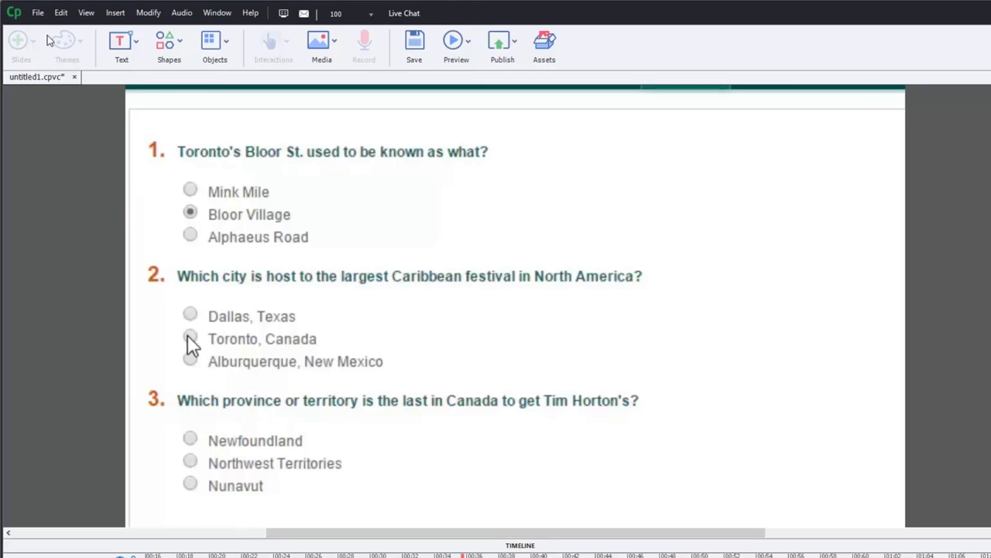
left_click(30, 10)
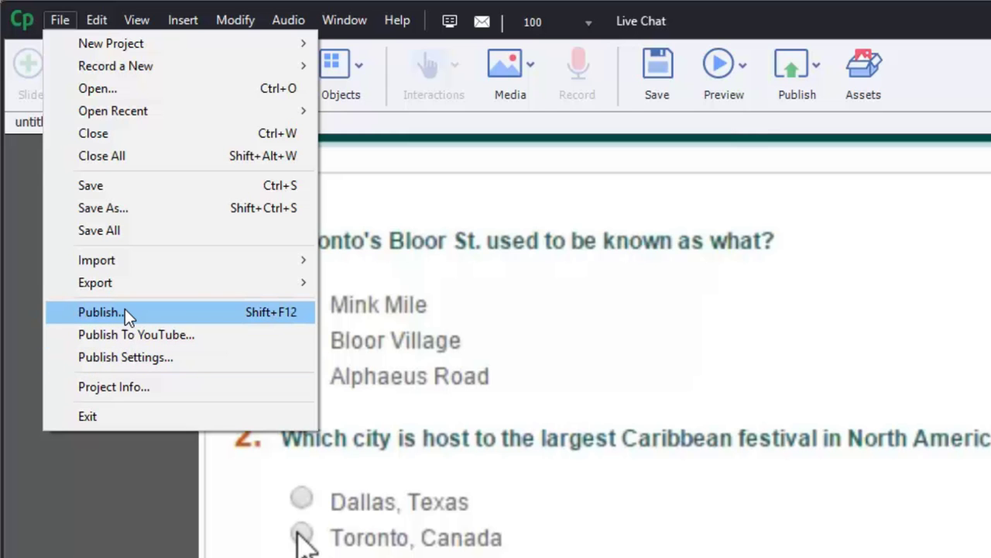
left_click(108, 543)
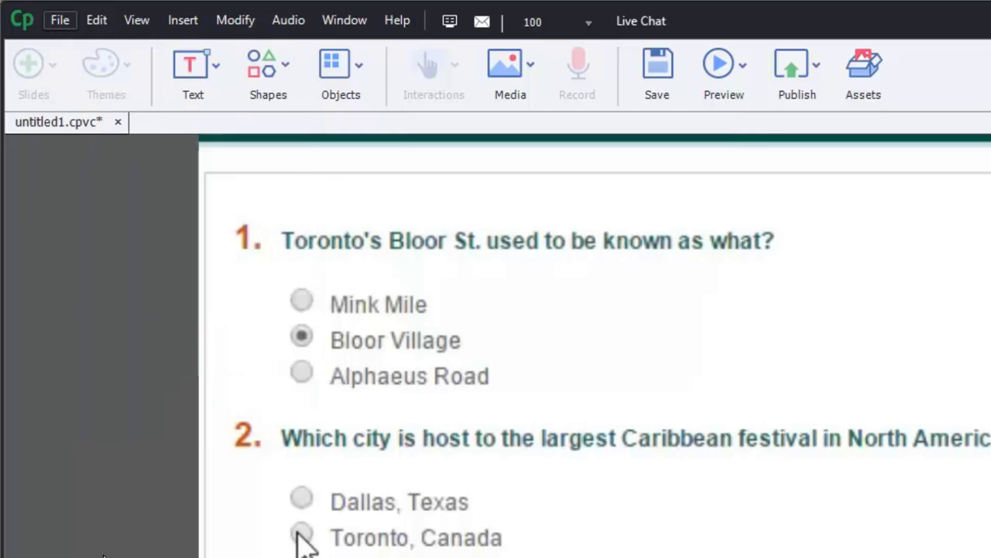